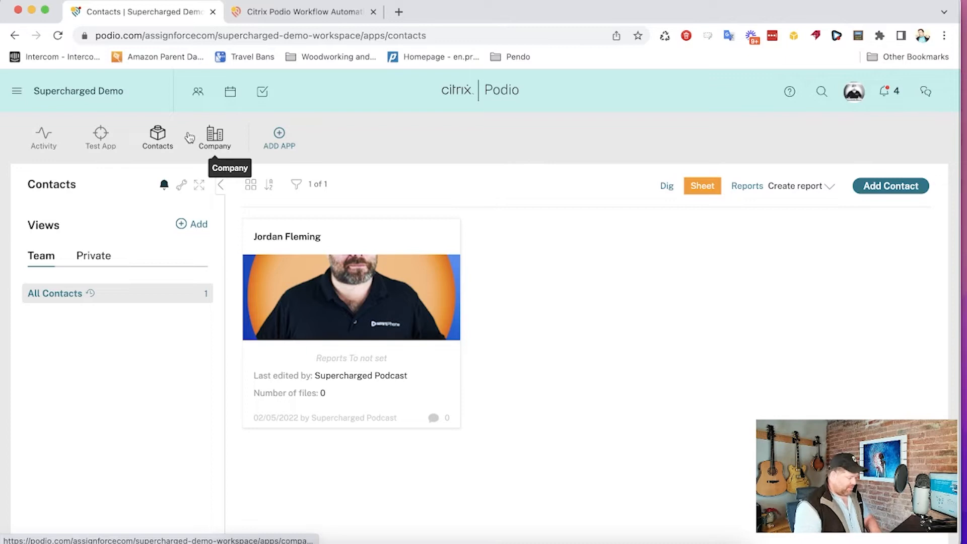
Open the existing contact in the Contacts app, look through its fields and start modifying the contact template.
{"action": "left_click", "coordinate": [155, 136]}
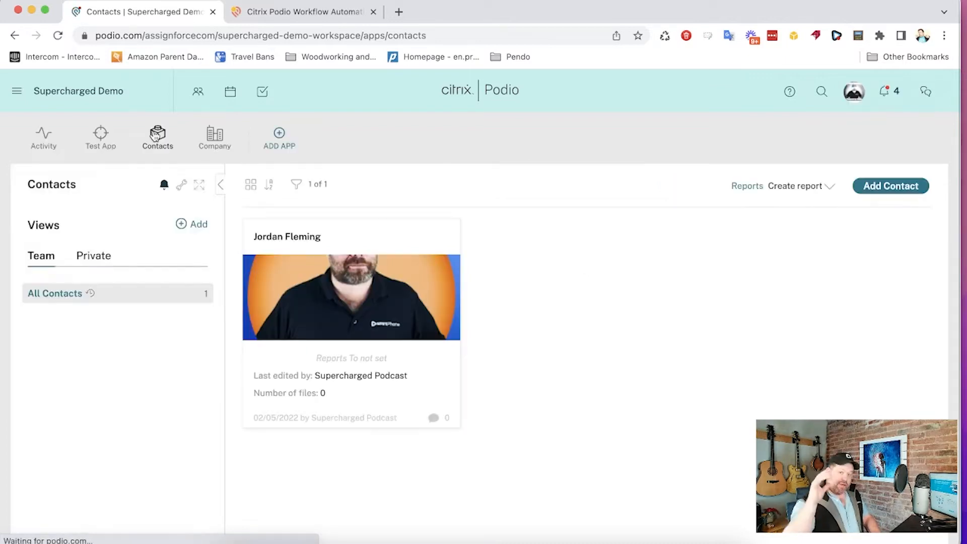
{"action": "left_click", "coordinate": [295, 227]}
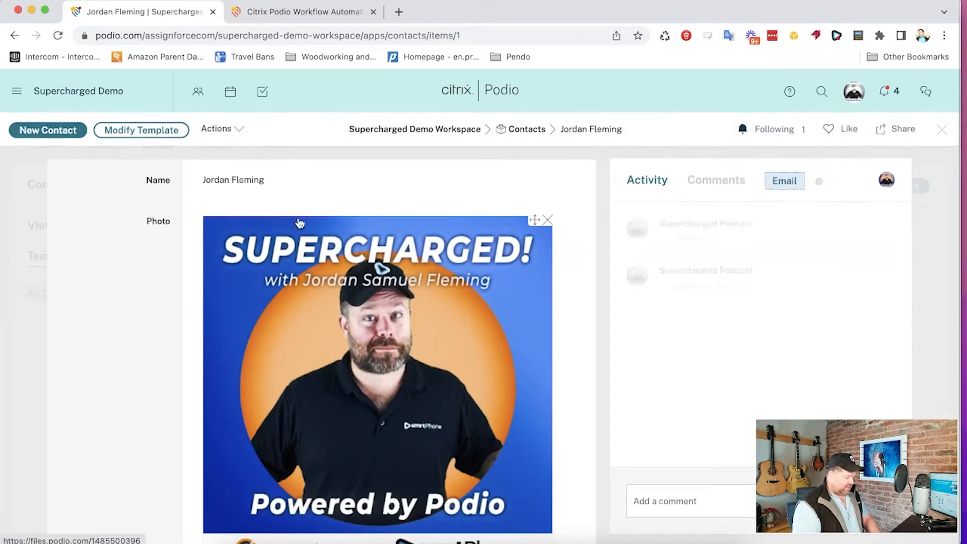
{"action": "scroll", "coordinate": [279, 416], "scroll_direction": "down", "scroll_amount": 5}
{"action": "scroll", "coordinate": [277, 410], "scroll_direction": "up", "scroll_amount": 3}
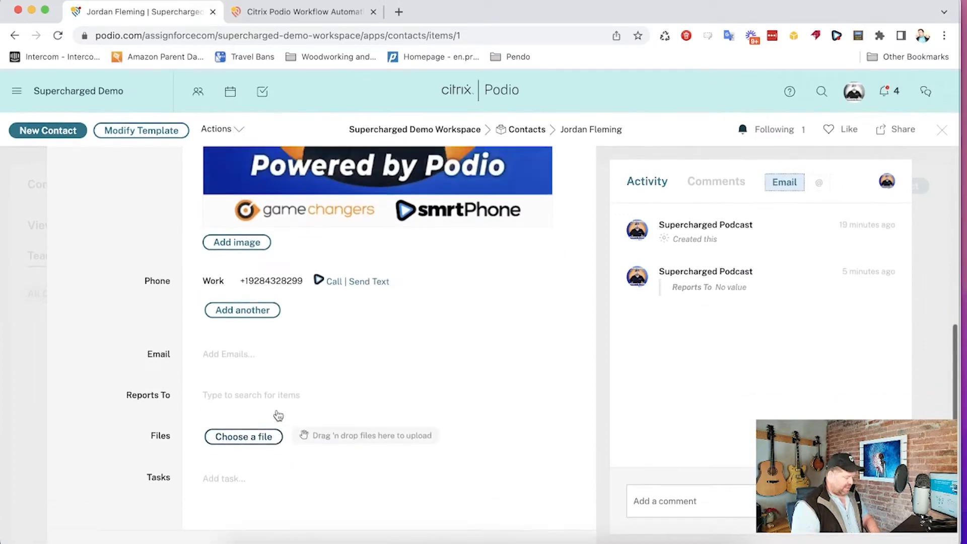
{"action": "left_click", "coordinate": [146, 132]}
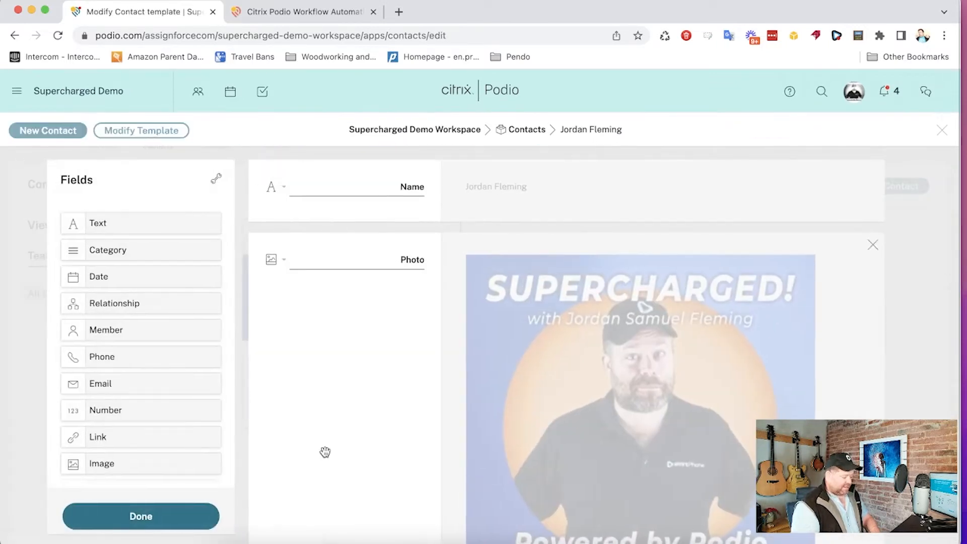
Add a Category field named "Actions" with the option "Create Company" below Reports To and finish the template edit.
{"action": "scroll", "coordinate": [324, 452], "scroll_direction": "down", "scroll_amount": 5}
{"action": "left_click_drag", "start_coordinate": [114, 248], "coordinate": [311, 506]}
{"action": "scroll", "coordinate": [332, 478], "scroll_direction": "down", "scroll_amount": 2}
{"action": "double_click", "coordinate": [363, 460]}
{"action": "type", "text": "Actions"}
{"action": "type", "text": "Create Company"}
{"action": "key", "text": "Return"}
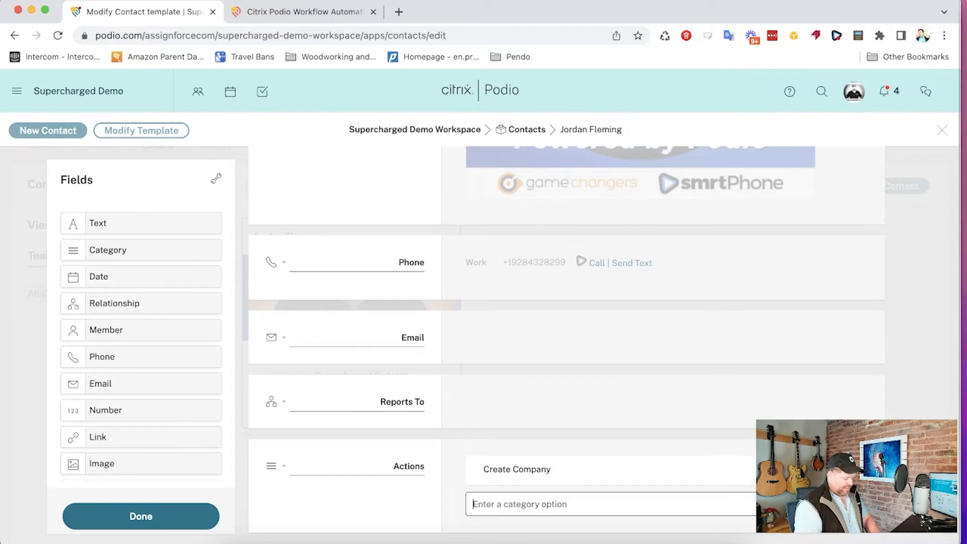
{"action": "left_click", "coordinate": [79, 506]}
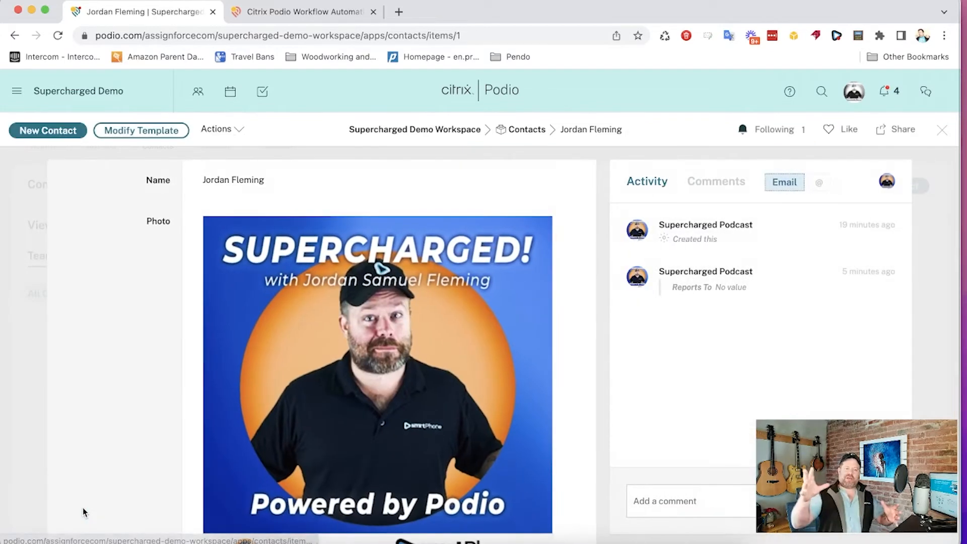
{"action": "scroll", "coordinate": [82, 509], "scroll_direction": "down", "scroll_amount": 6}
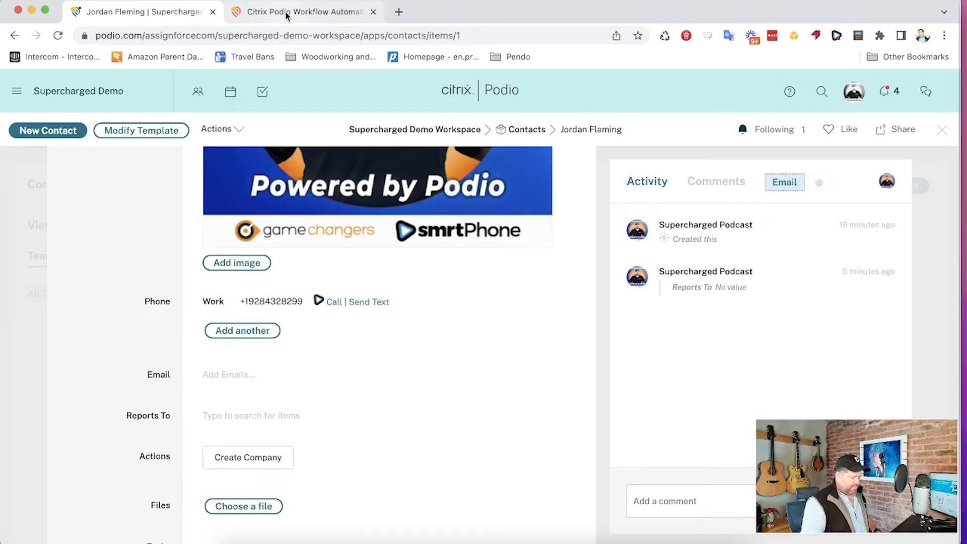
Switch to Podio Workflow Automation, select the Supercharged Demo Workspace and refresh its reference map.
{"action": "left_click", "coordinate": [287, 12]}
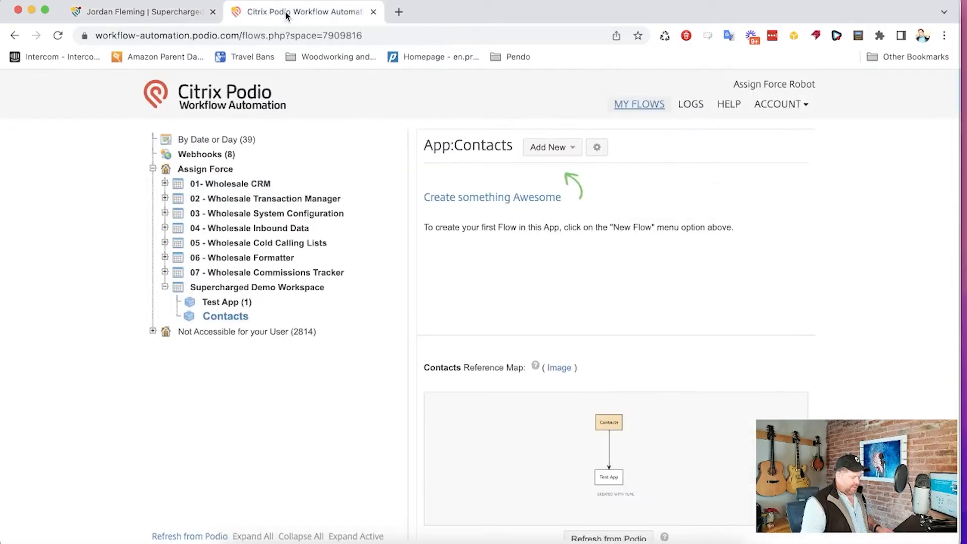
{"action": "left_click", "coordinate": [217, 287]}
{"action": "left_click", "coordinate": [665, 309]}
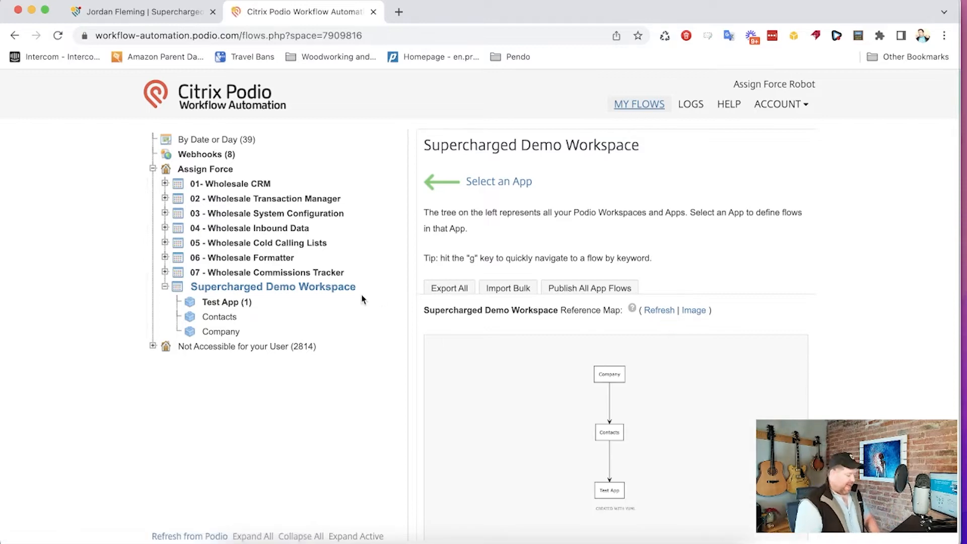
Create a new flow in the Contacts app with the Item Updated trigger.
{"action": "left_click", "coordinate": [220, 316]}
{"action": "left_click", "coordinate": [567, 148]}
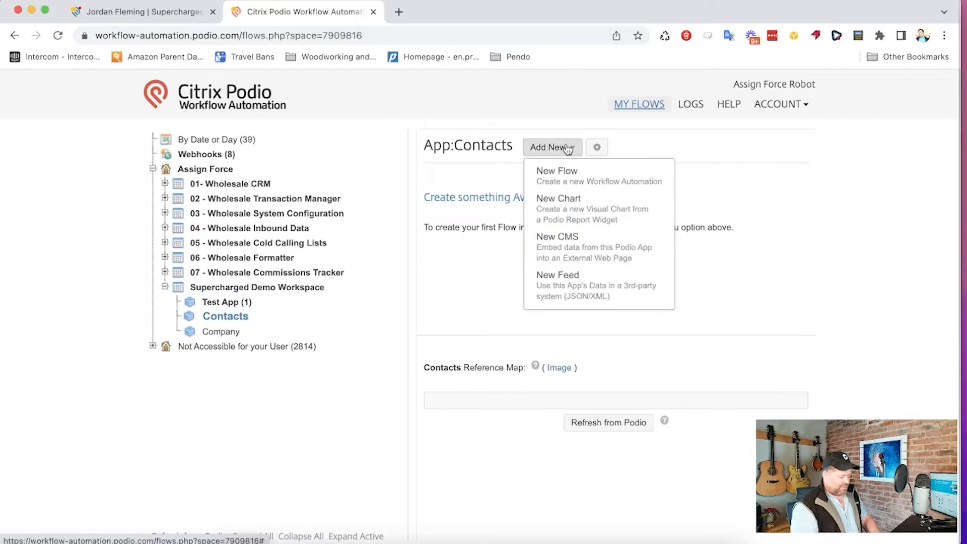
{"action": "left_click", "coordinate": [558, 174]}
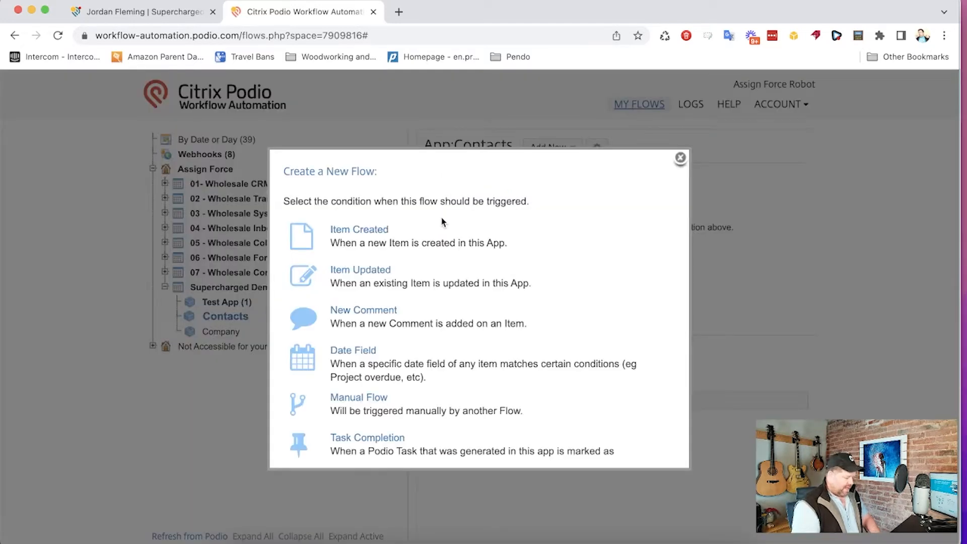
{"action": "left_click", "coordinate": [354, 269]}
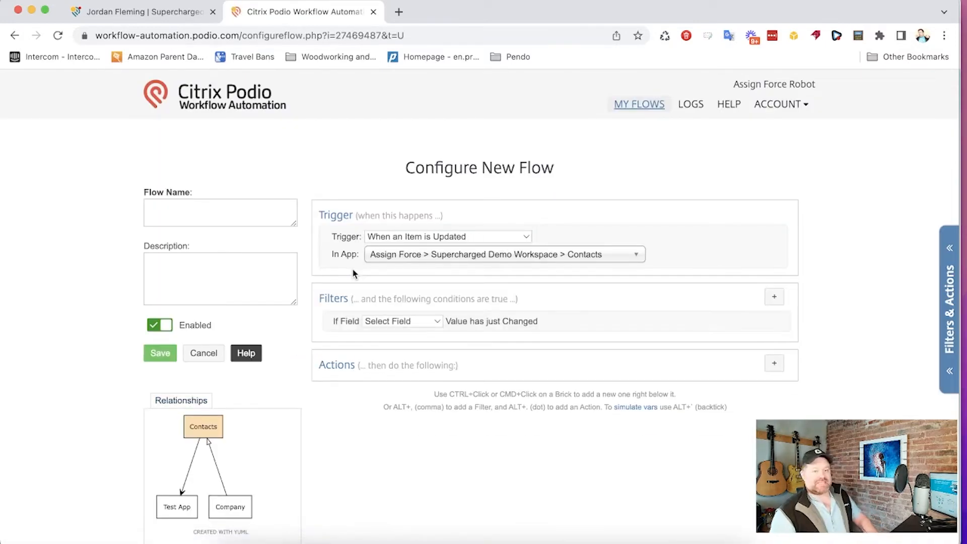
Name the flow "On Update - Create company and drop breadcrumb in comments".
{"action": "left_click", "coordinate": [238, 214]}
{"action": "type", "text": "On Update - Cr"}
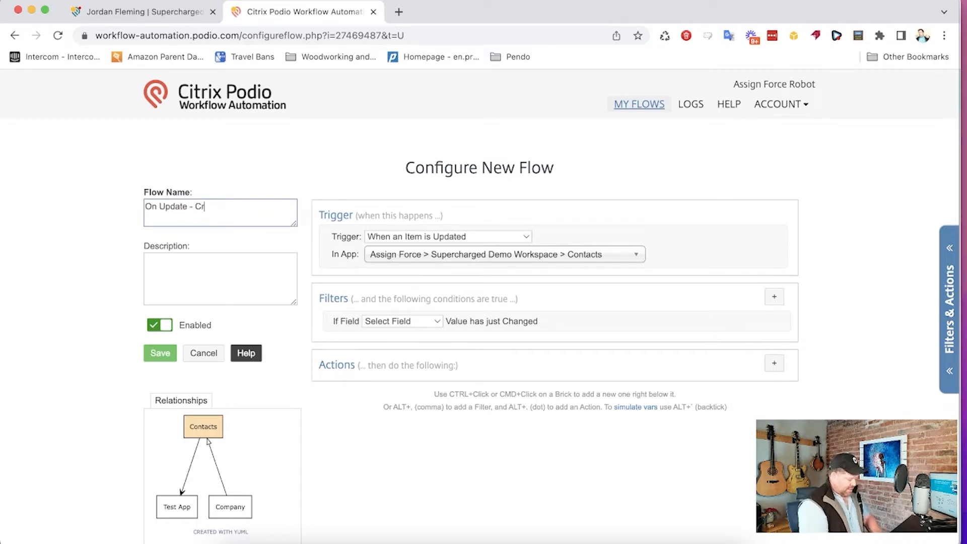
{"action": "type", "text": "eate company"}
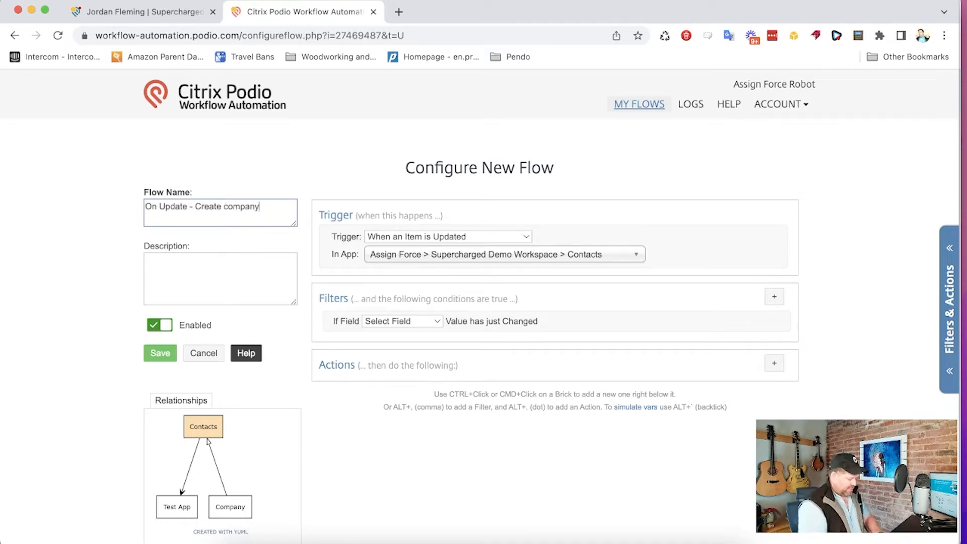
{"action": "type", "text": " and drop breadcc"}
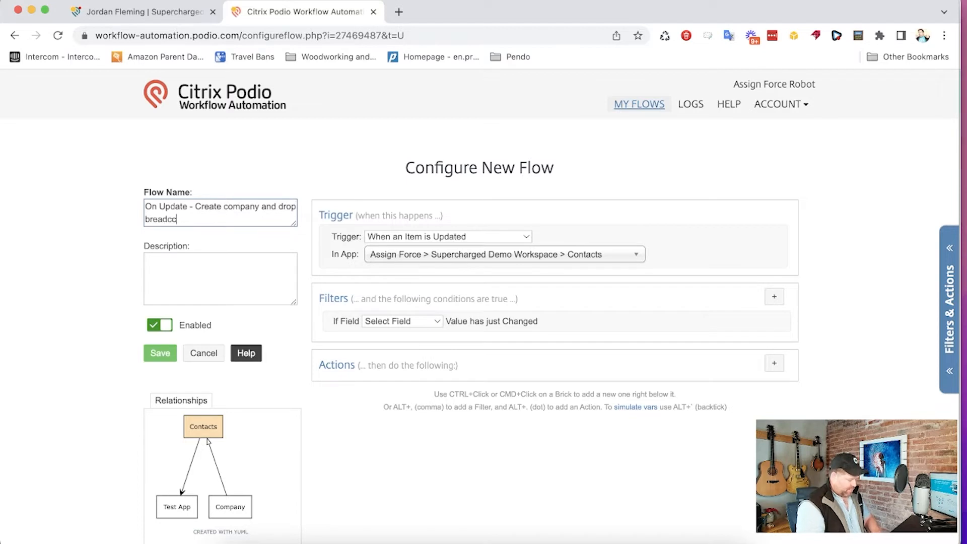
{"action": "key", "text": "BackSpace"}
{"action": "type", "text": "rum"}
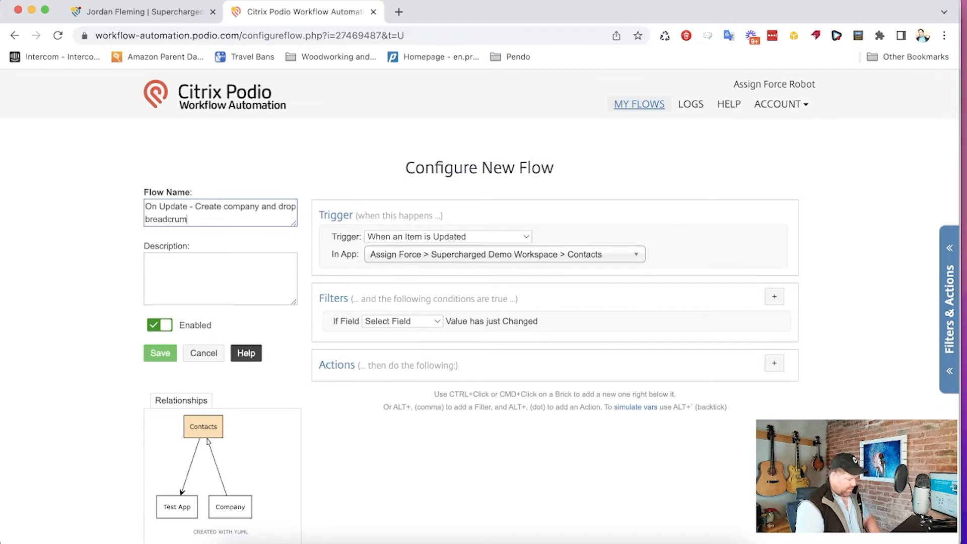
{"action": "type", "text": "b in comments"}
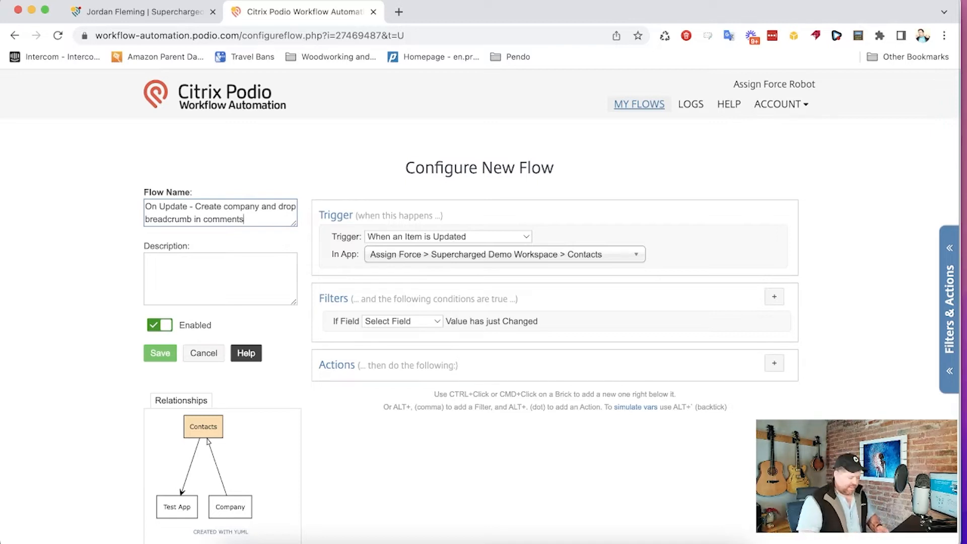
Set the flow's first filter to check that the Actions field value has just changed.
{"action": "scroll", "coordinate": [372, 275], "scroll_direction": "down", "scroll_amount": 2}
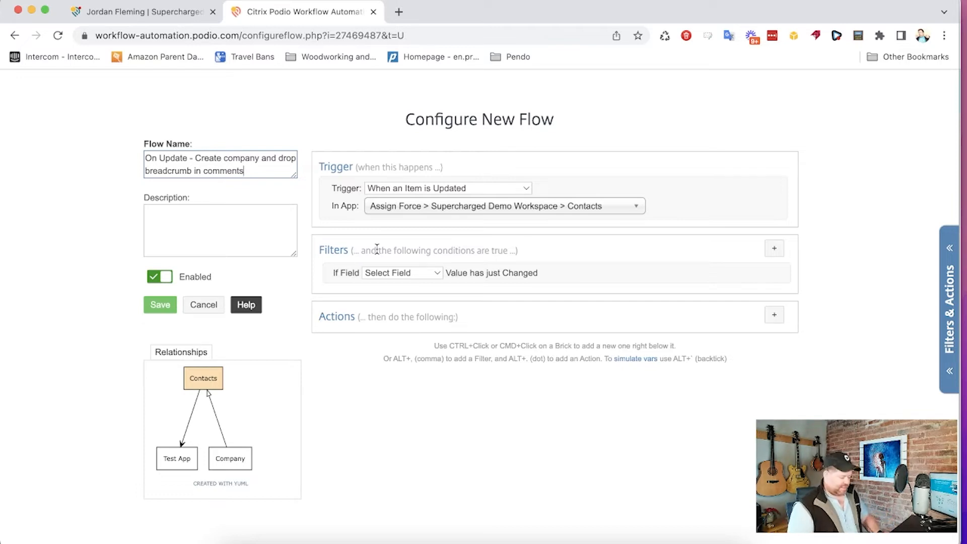
{"action": "left_click", "coordinate": [396, 274]}
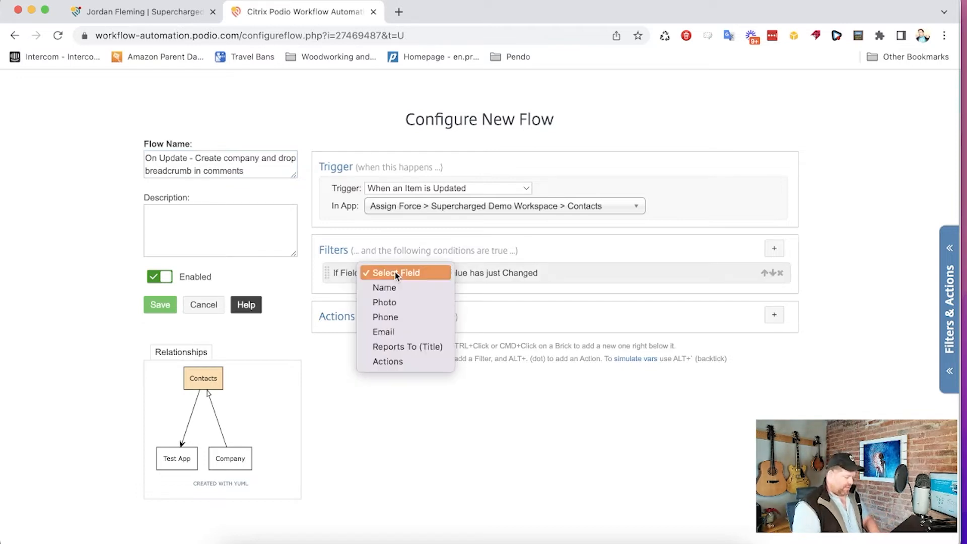
{"action": "left_click", "coordinate": [391, 362]}
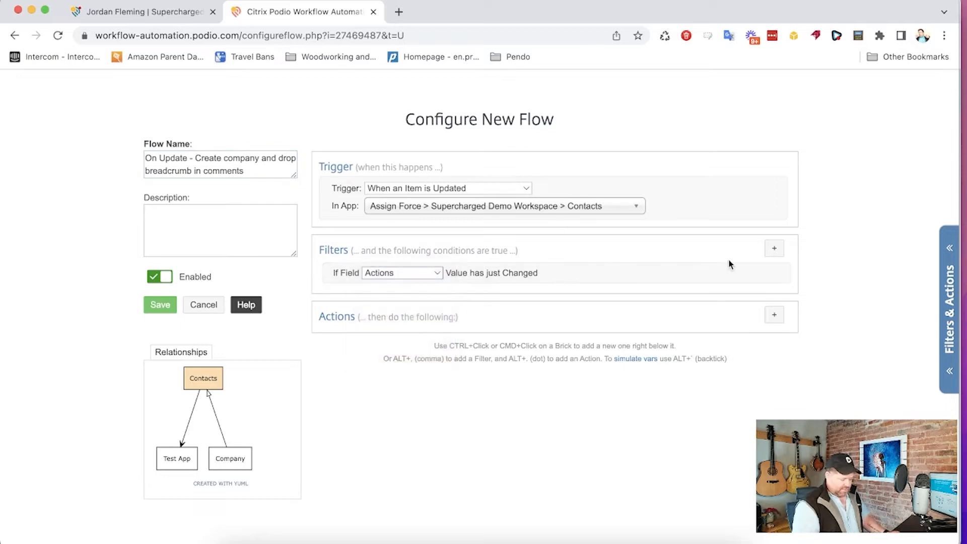
Add a second AND filter requiring the Actions field to be equal to Create Company.
{"action": "left_click", "coordinate": [774, 248]}
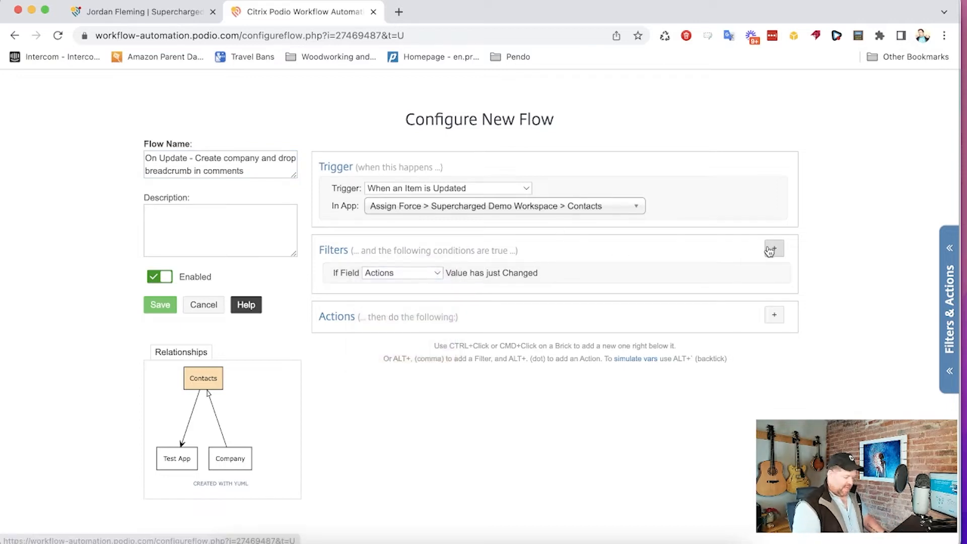
{"action": "left_click", "coordinate": [456, 350]}
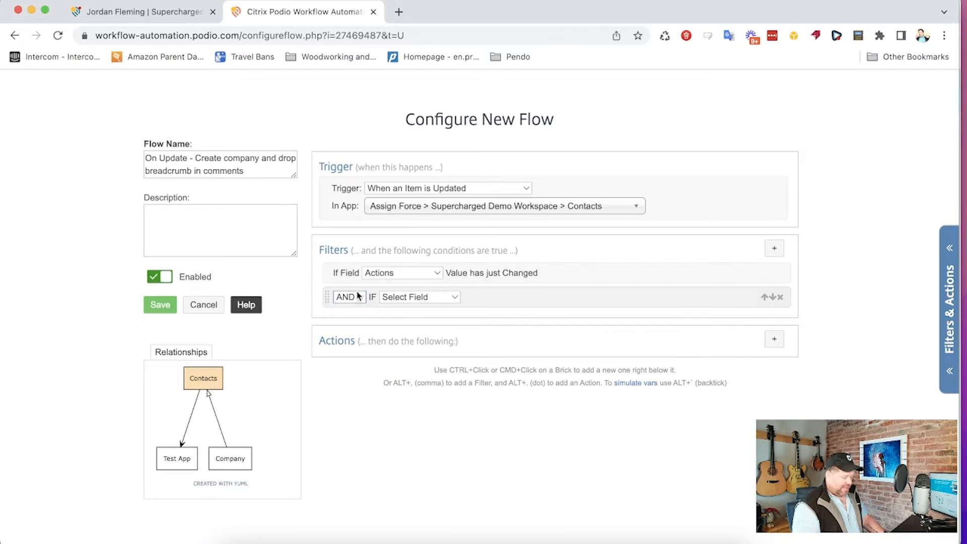
{"action": "left_click", "coordinate": [411, 297]}
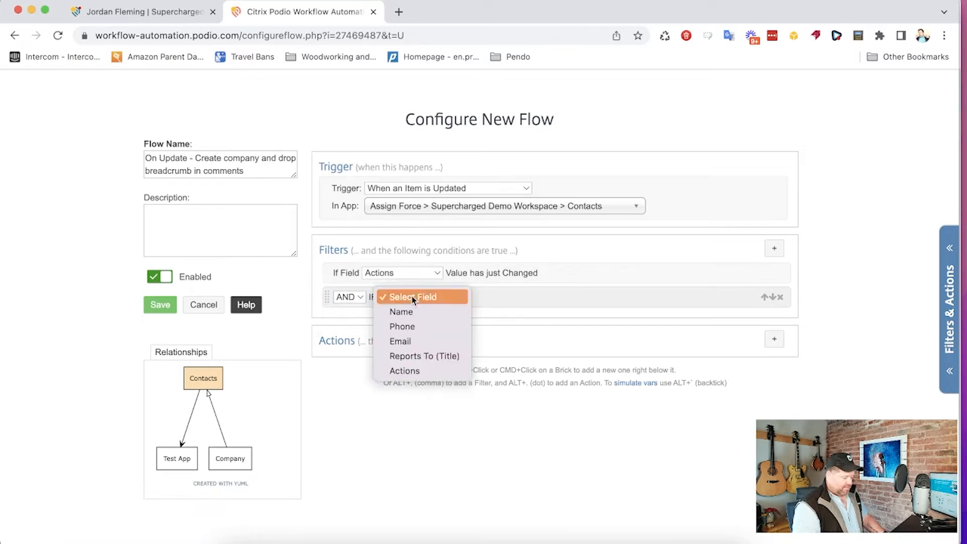
{"action": "left_click", "coordinate": [413, 370]}
{"action": "left_click", "coordinate": [554, 297]}
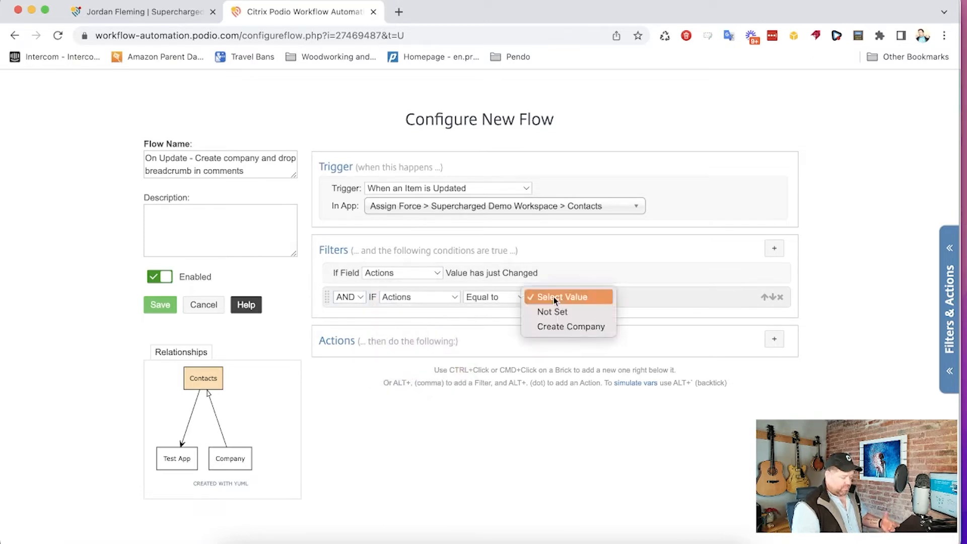
{"action": "left_click", "coordinate": [559, 328]}
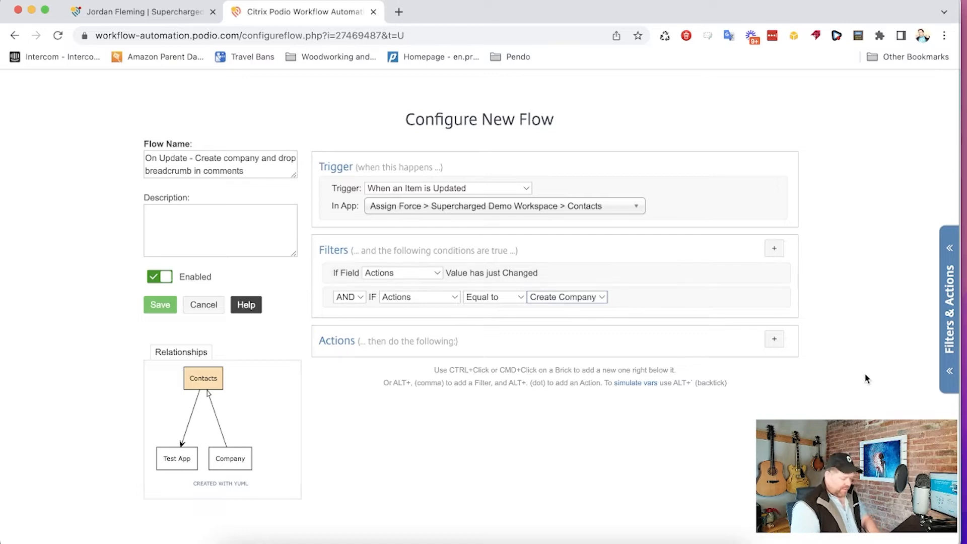
Add a Create Item action for the Company app in the Supercharged Demo Workspace, with Hook Event enabled.
{"action": "left_click", "coordinate": [776, 341]}
{"action": "type", "text": "crea"}
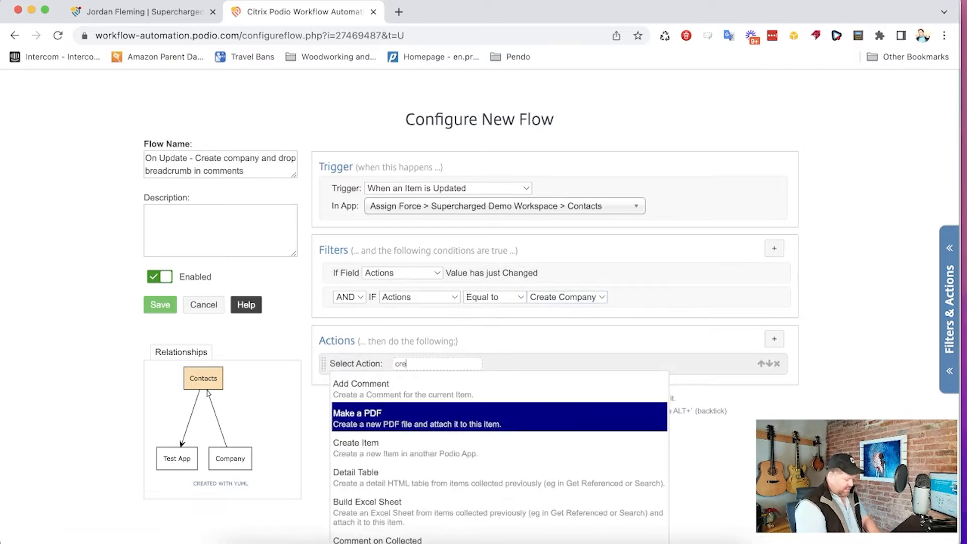
{"action": "left_click", "coordinate": [424, 454]}
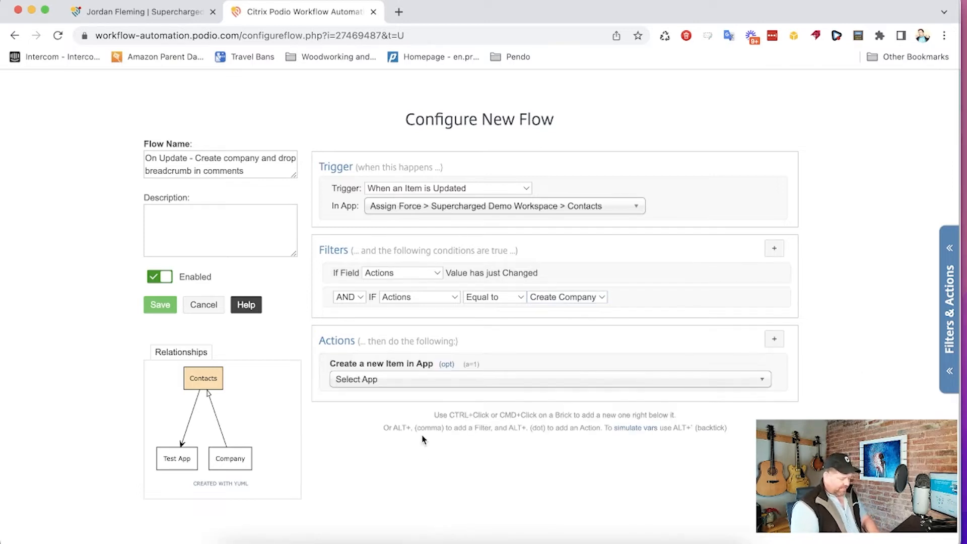
{"action": "left_click", "coordinate": [433, 380]}
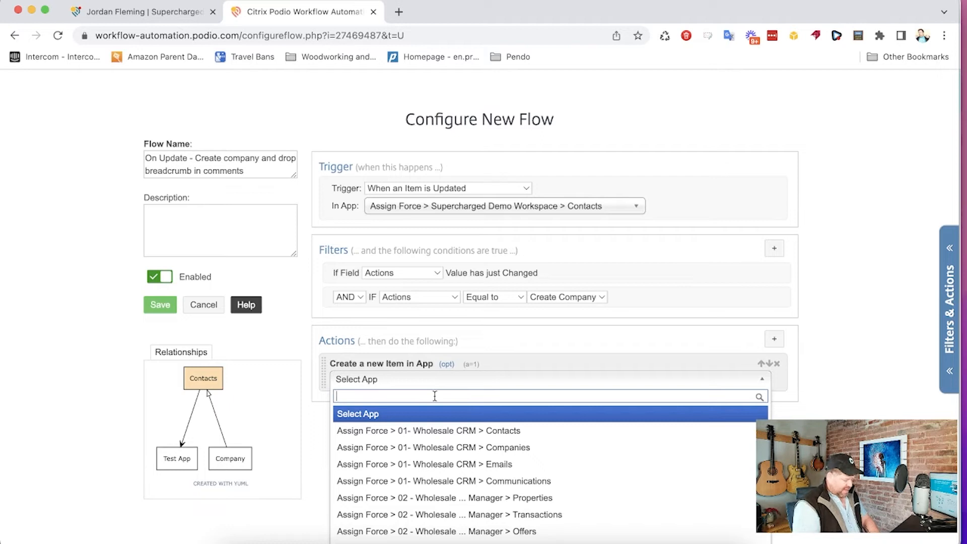
{"action": "type", "text": "comp"}
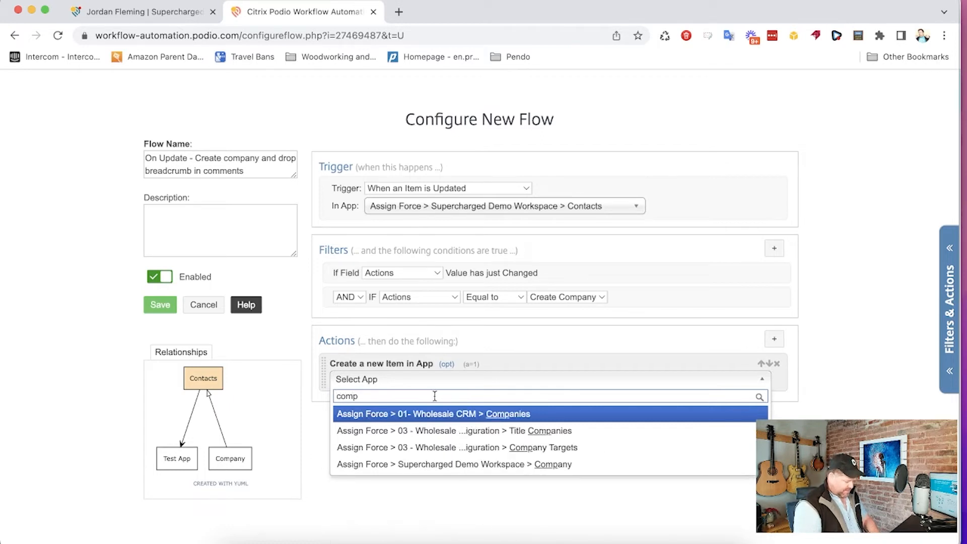
{"action": "left_click", "coordinate": [459, 465]}
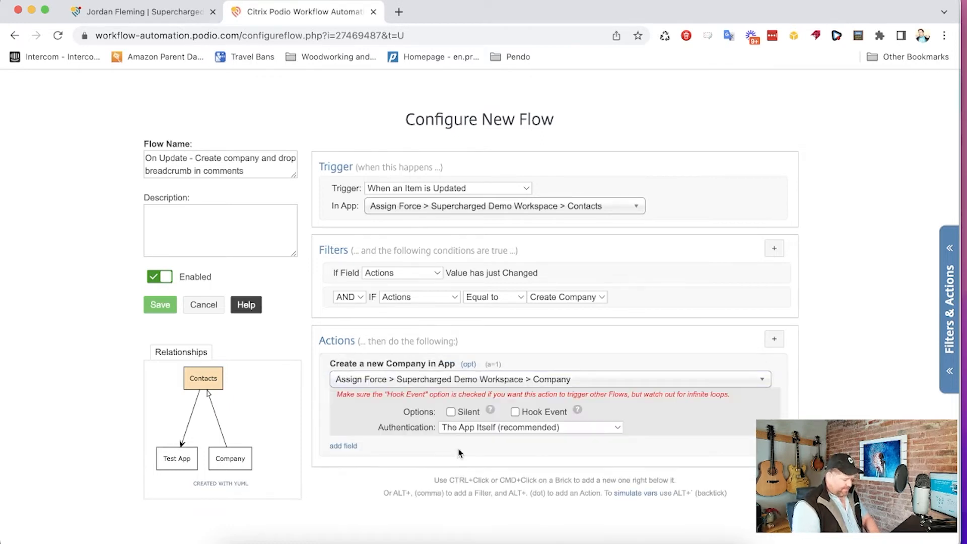
{"action": "left_click", "coordinate": [515, 412]}
Add the Company Name field to the Create Item action with the value "[(Contact) Name] 's Company", using the contact's Name token.
{"action": "scroll", "coordinate": [516, 412], "scroll_direction": "down", "scroll_amount": 1}
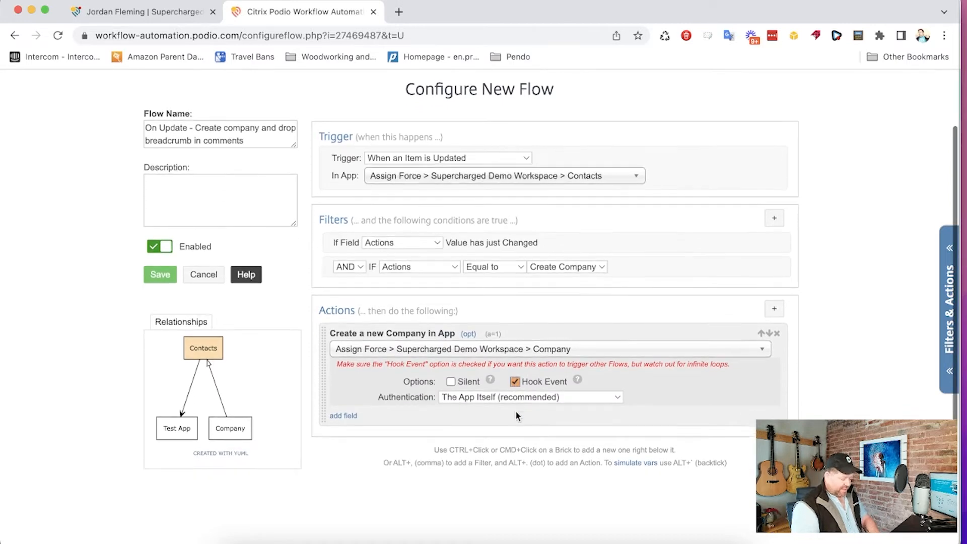
{"action": "left_click", "coordinate": [348, 412]}
{"action": "left_click", "coordinate": [354, 411]}
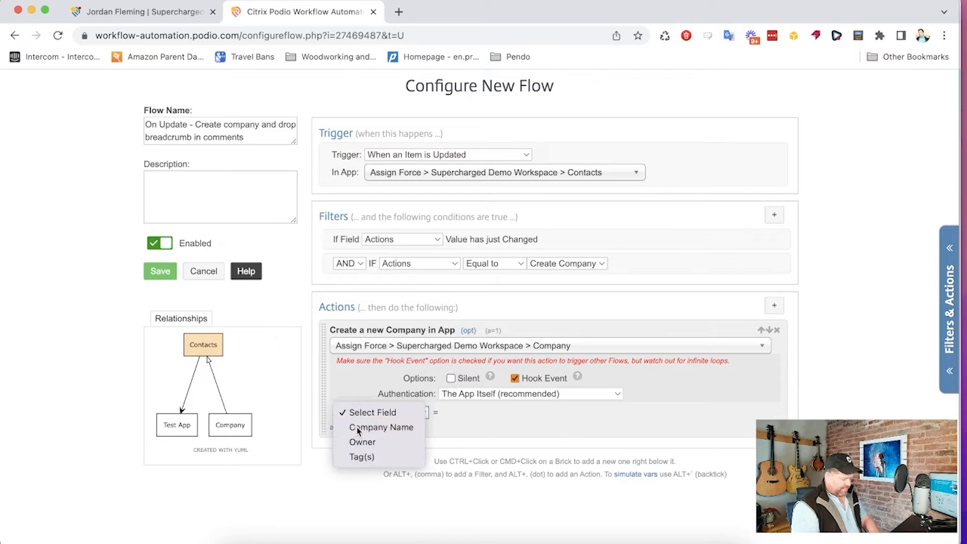
{"action": "left_click", "coordinate": [373, 425]}
{"action": "left_click", "coordinate": [511, 414]}
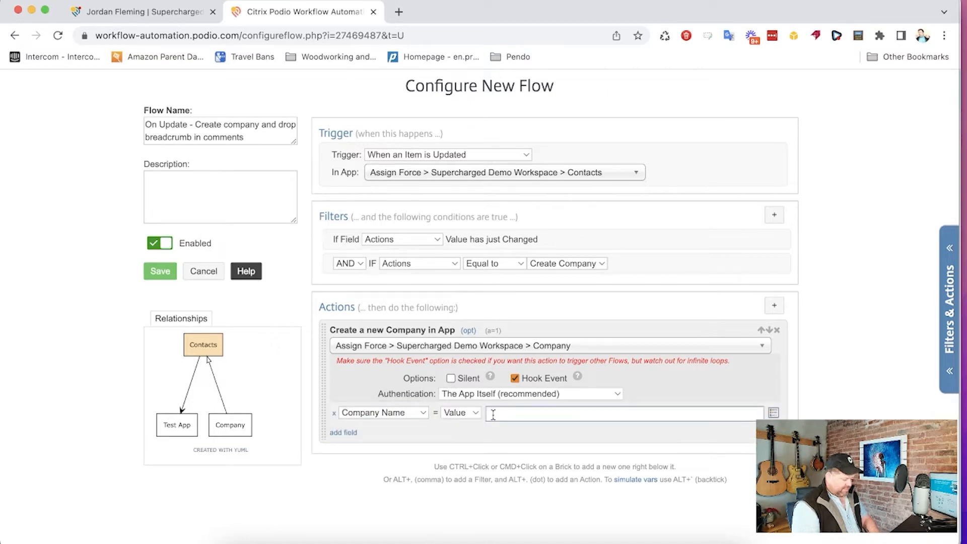
{"action": "left_click", "coordinate": [774, 412]}
{"action": "left_click", "coordinate": [774, 374]}
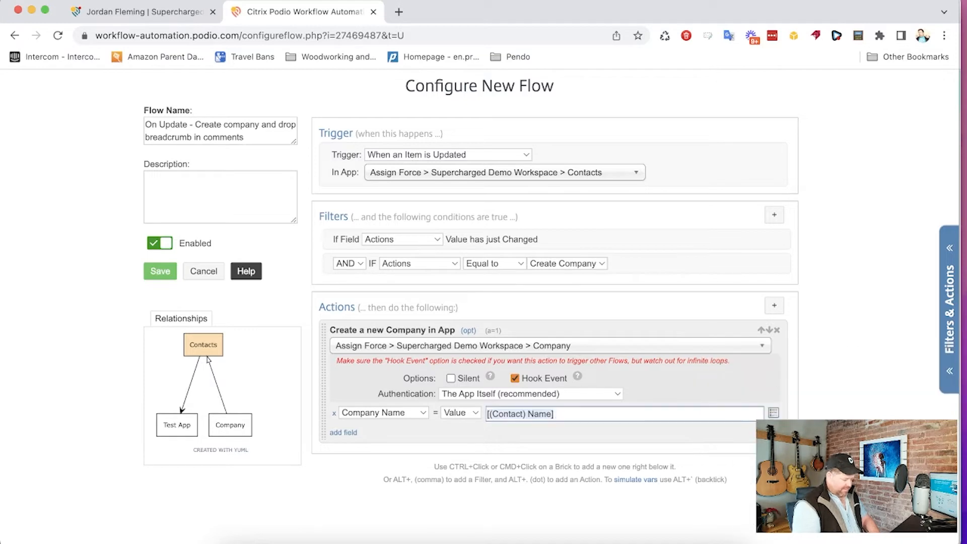
{"action": "type", "text": "'s Company"}
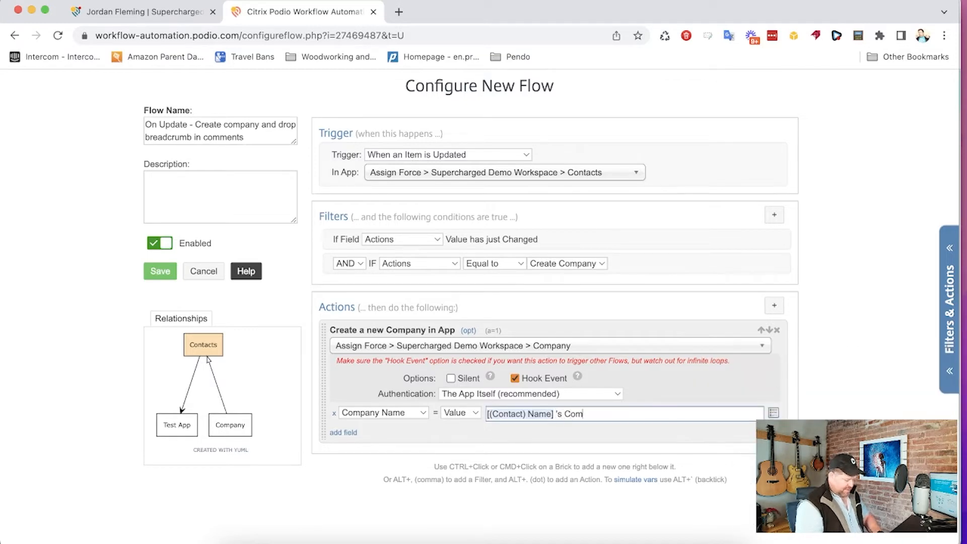
Add the Owner field to the Create Item action and set its value to Current (Contact) Item.
{"action": "left_click", "coordinate": [353, 432]}
{"action": "left_click", "coordinate": [361, 431]}
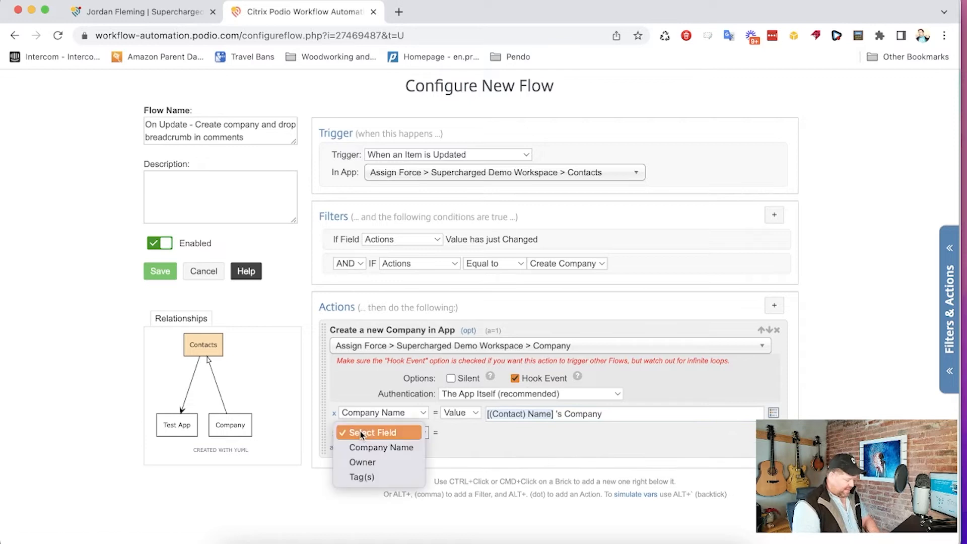
{"action": "left_click", "coordinate": [369, 461]}
{"action": "left_click", "coordinate": [512, 432]}
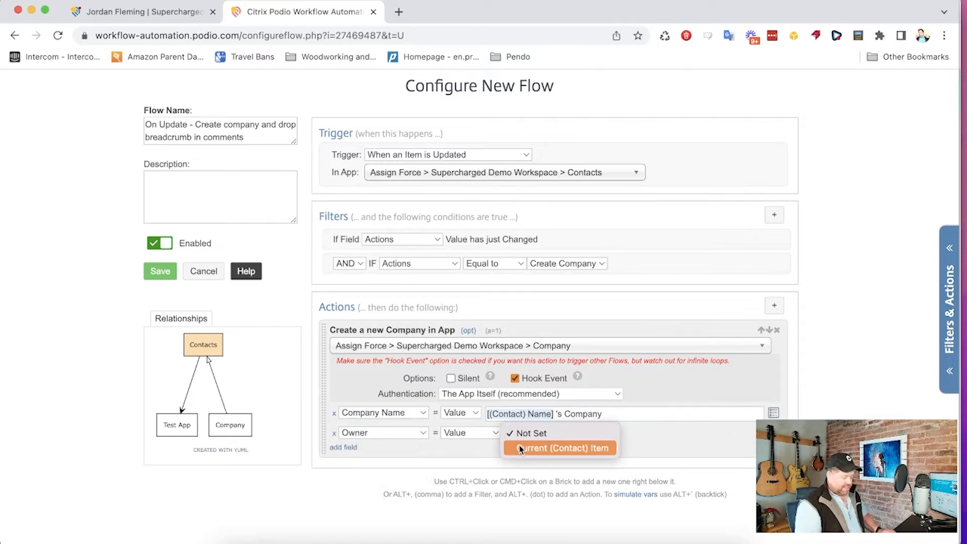
{"action": "left_click", "coordinate": [520, 448]}
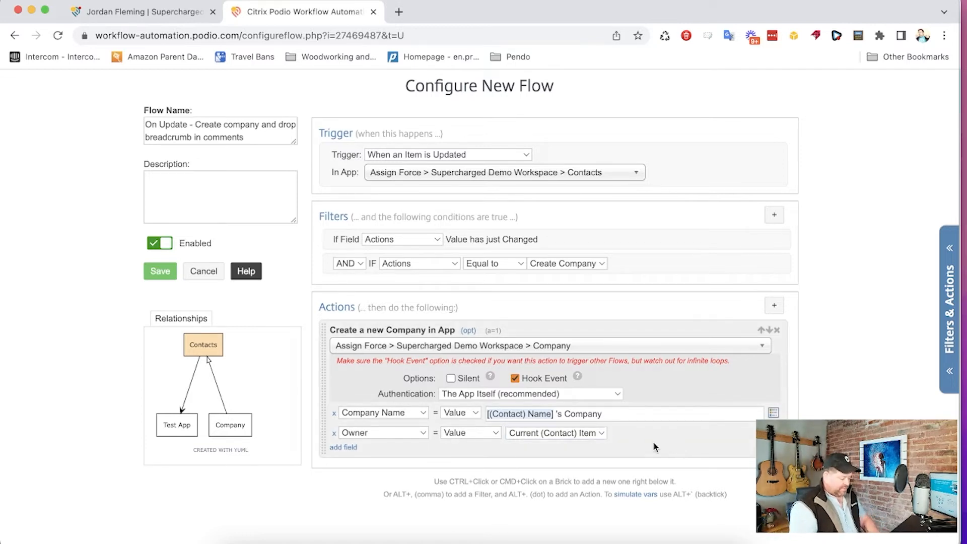
Add an Add Comment action and begin its Comment Body with "**[A new item has been created".
{"action": "key", "text": "alt+period"}
{"action": "type", "text": "comm"}
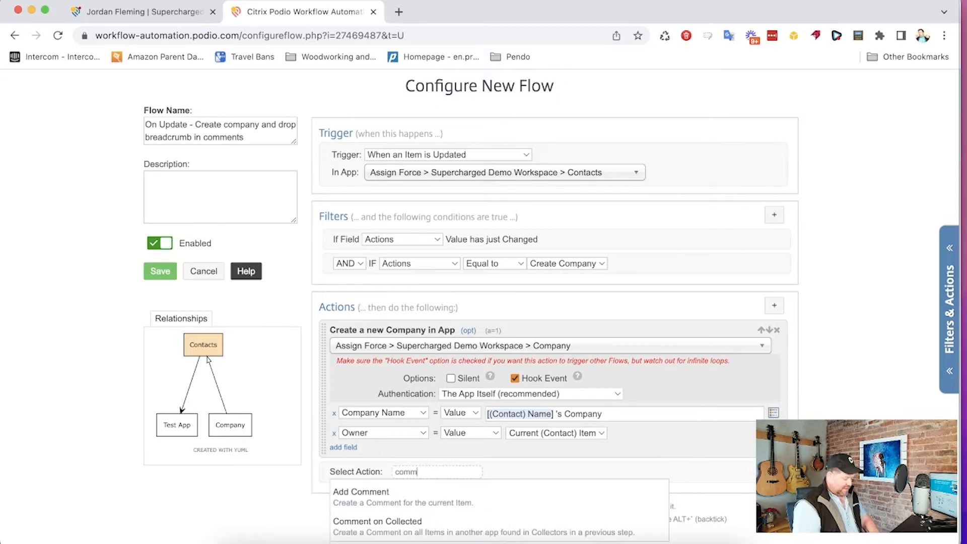
{"action": "left_click", "coordinate": [510, 489]}
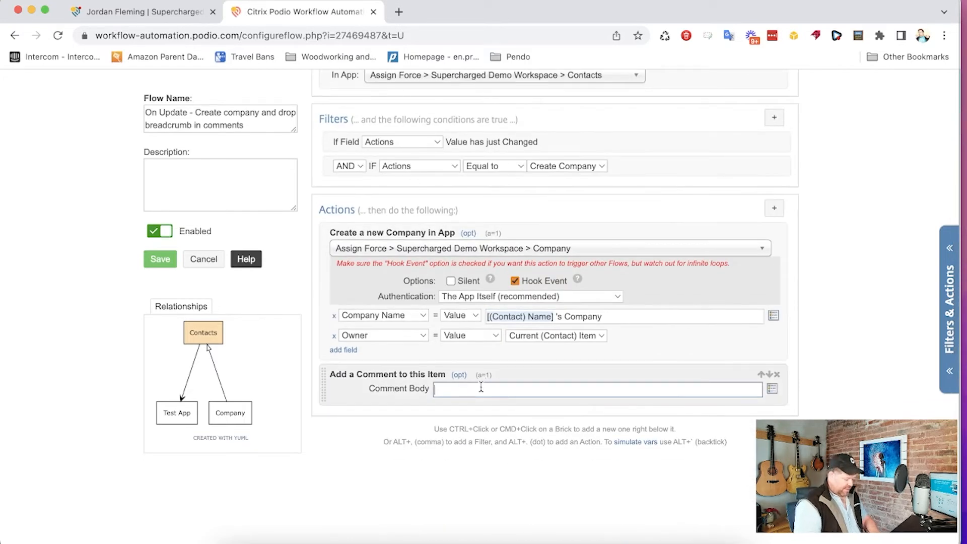
{"action": "type", "text": "**"}
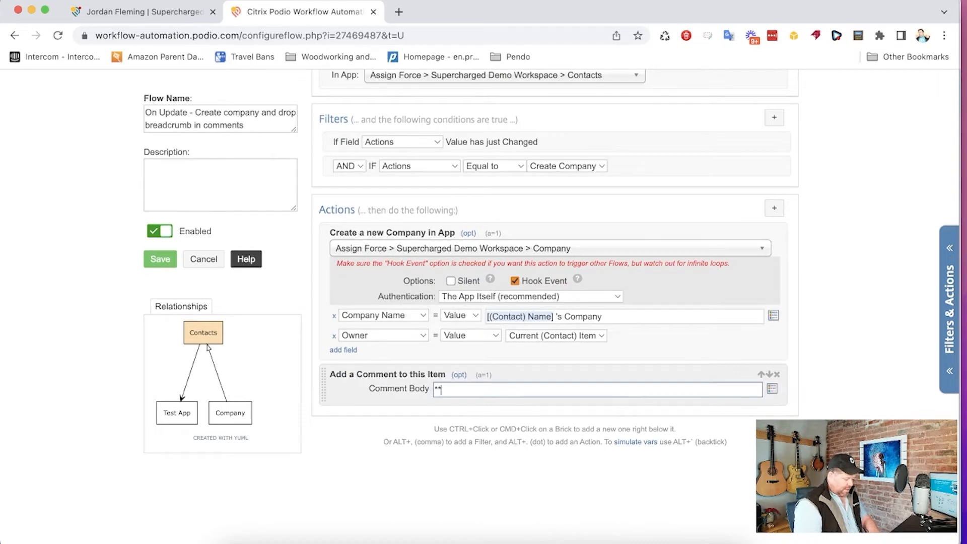
{"action": "type", "text": "A new "}
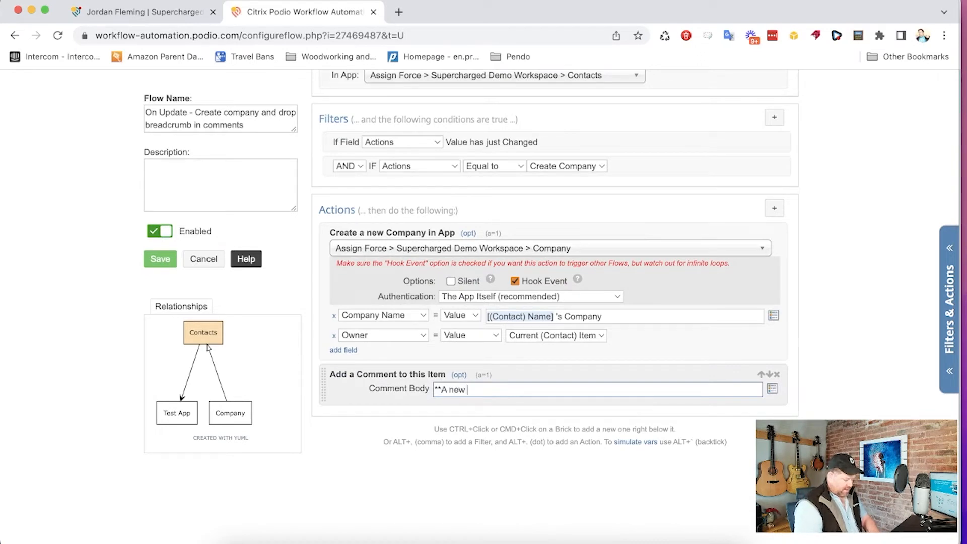
{"action": "type", "text": "item has been create"}
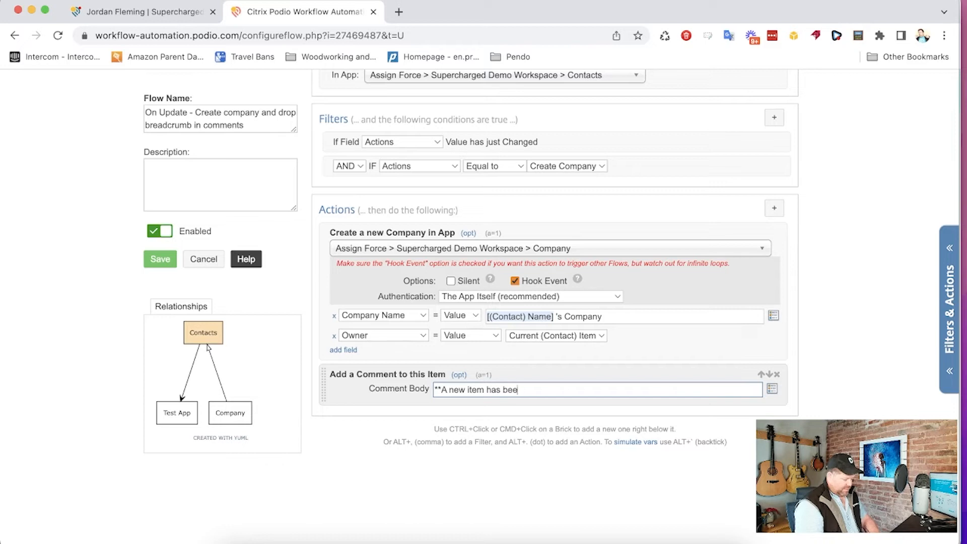
{"action": "left_click", "coordinate": [439, 391]}
{"action": "type", "text": "["}
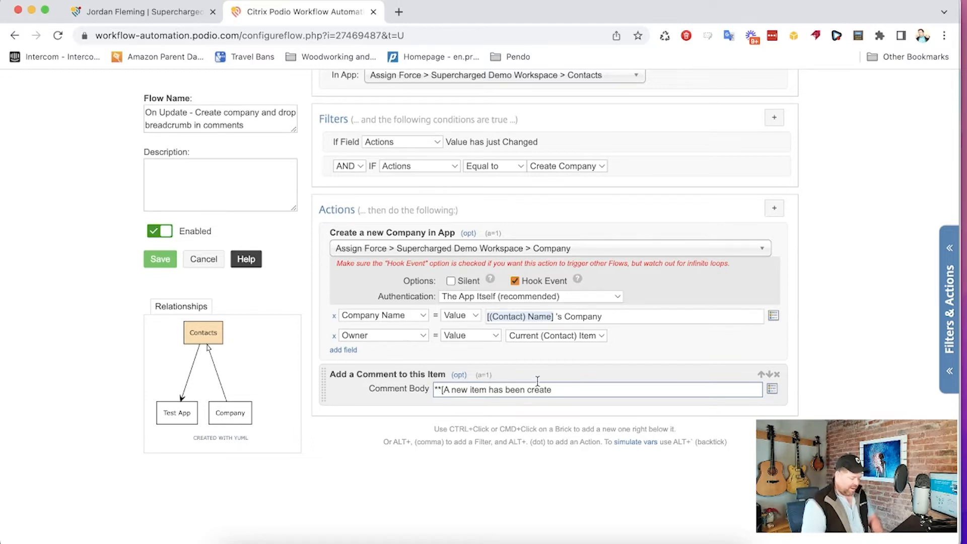
{"action": "left_click", "coordinate": [566, 393]}
{"action": "type", "text": "d"}
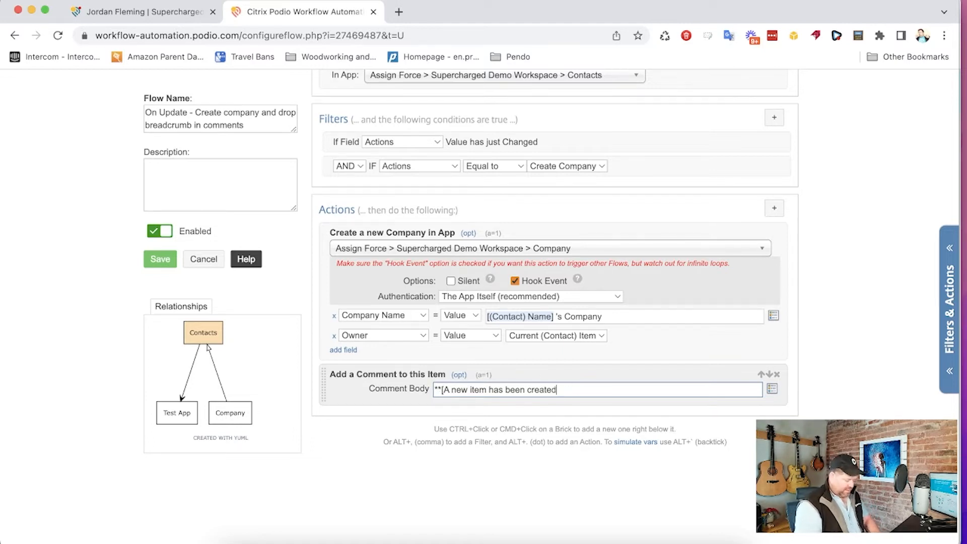
{"action": "type", "text": "]("}
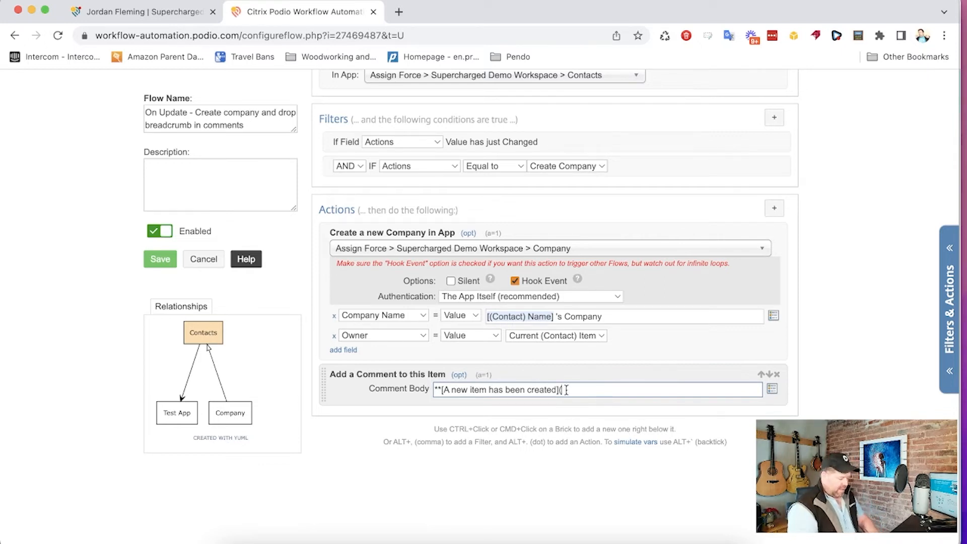
{"action": "type", "text": "ht"}
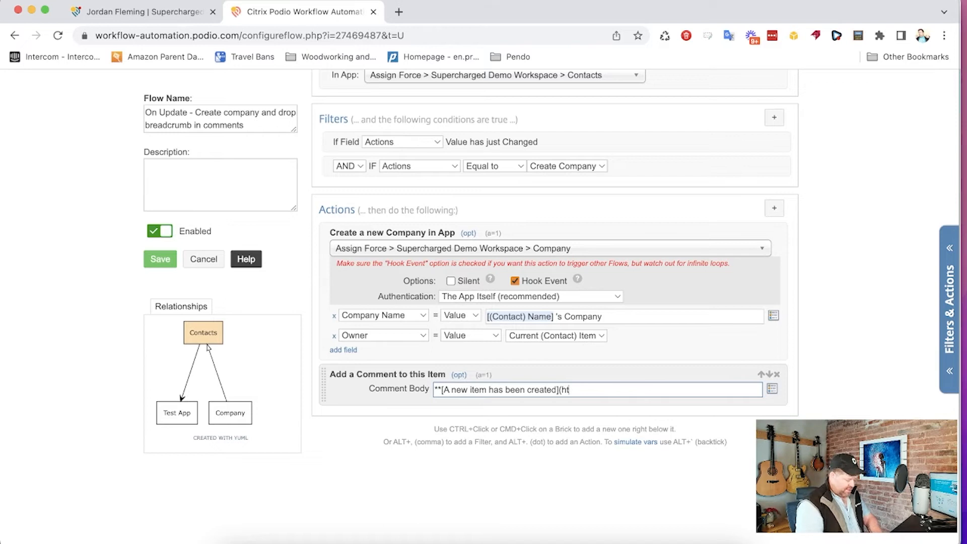
{"action": "type", "text": "tps://"}
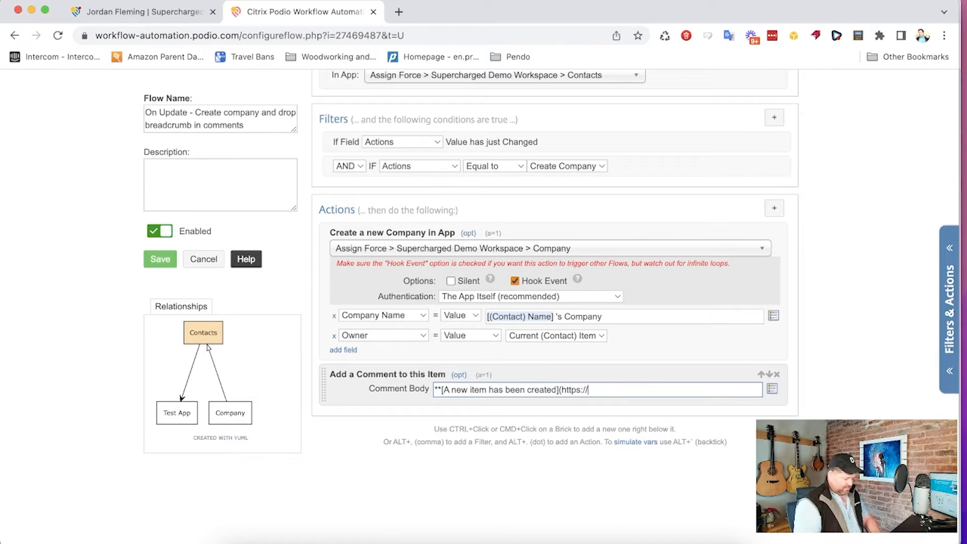
{"action": "type", "text": "podio"}
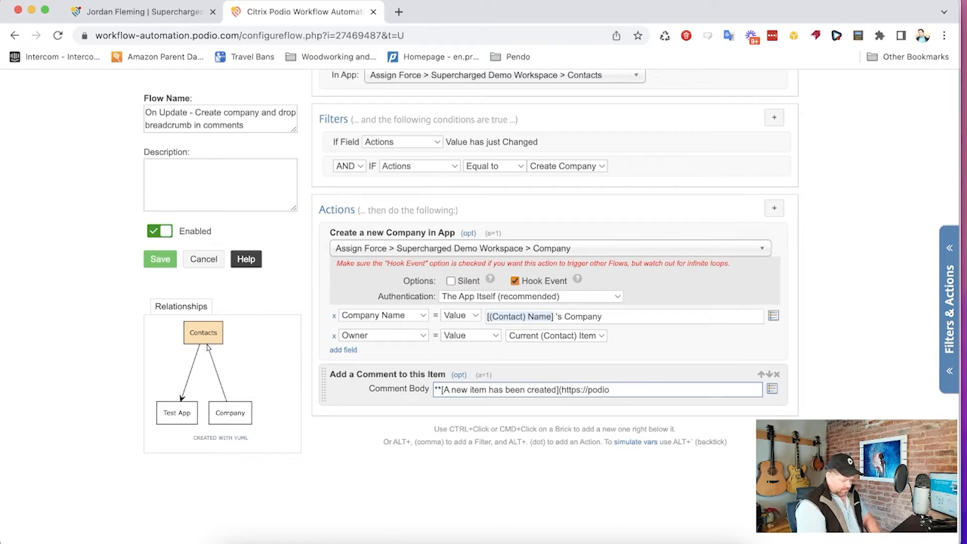
{"action": "type", "text": ".com/x/y"}
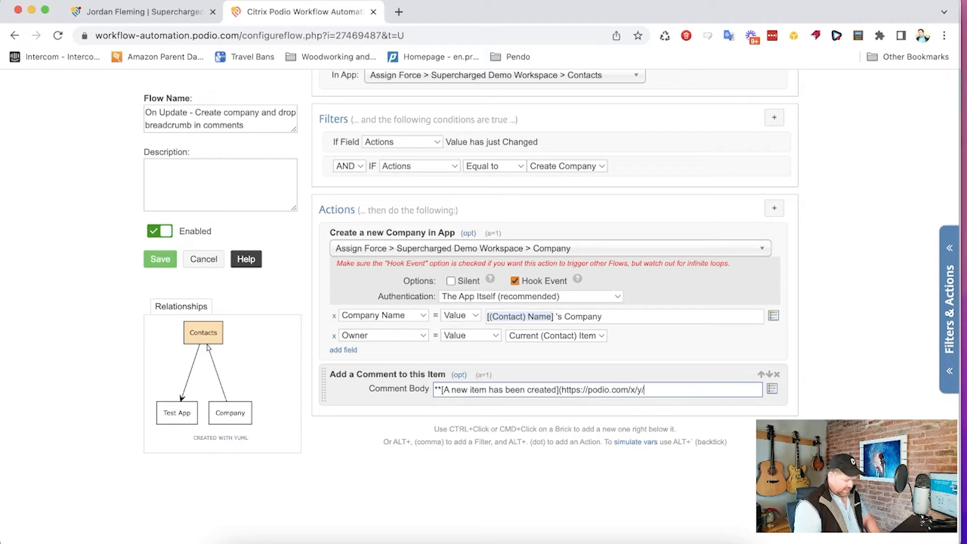
{"action": "type", "text": "/ite"}
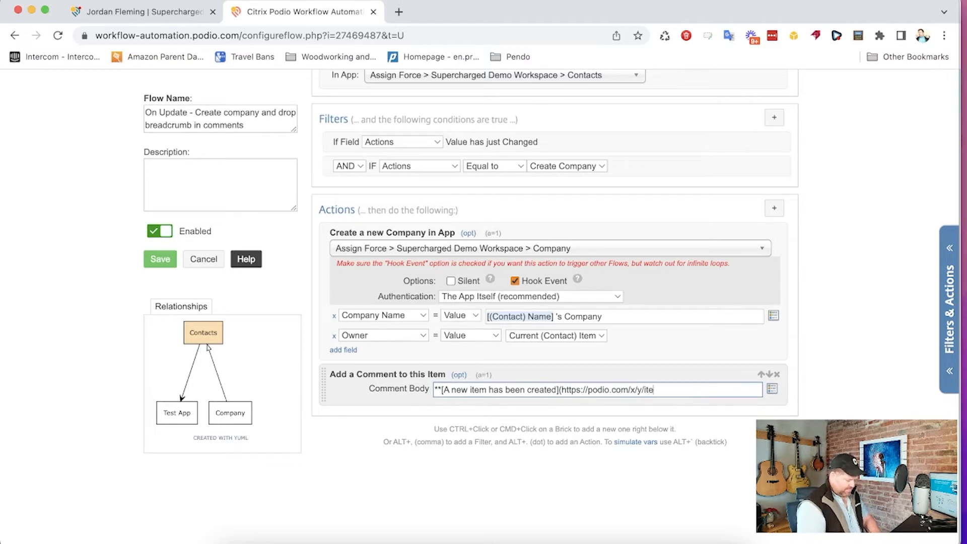
{"action": "type", "text": "m/"}
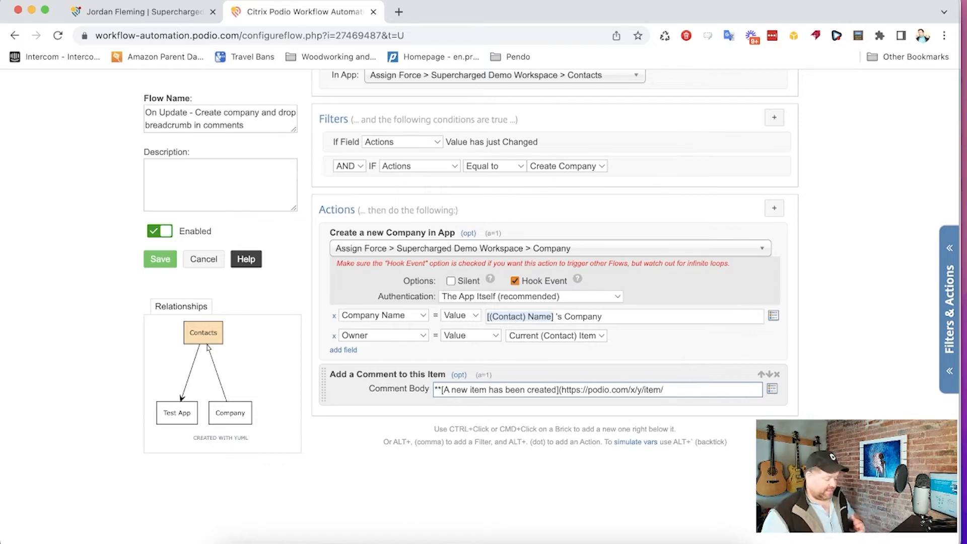
Complete the comment's link with the Created (Company) Podio Item ID token, followed by ")**".
{"action": "left_click", "coordinate": [772, 389]}
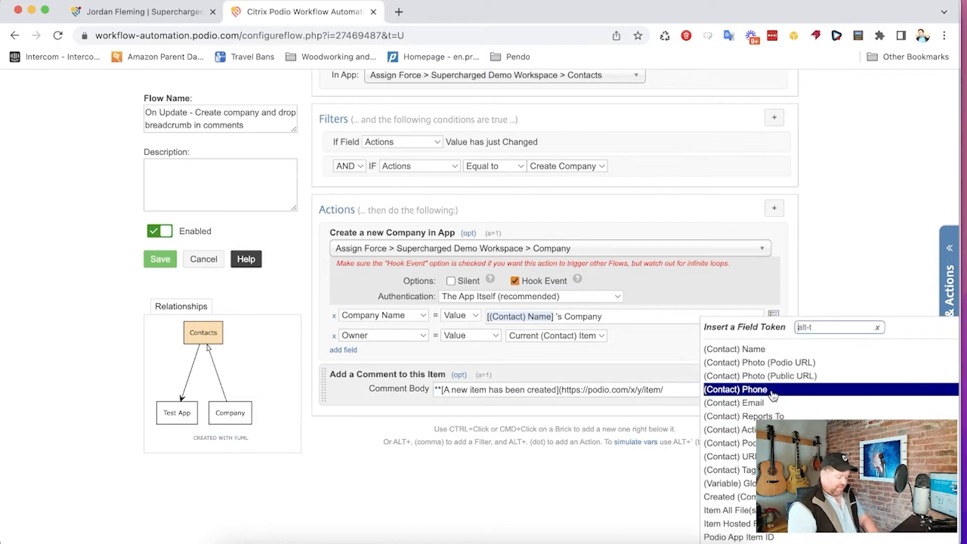
{"action": "scroll", "coordinate": [756, 403], "scroll_direction": "down", "scroll_amount": 5}
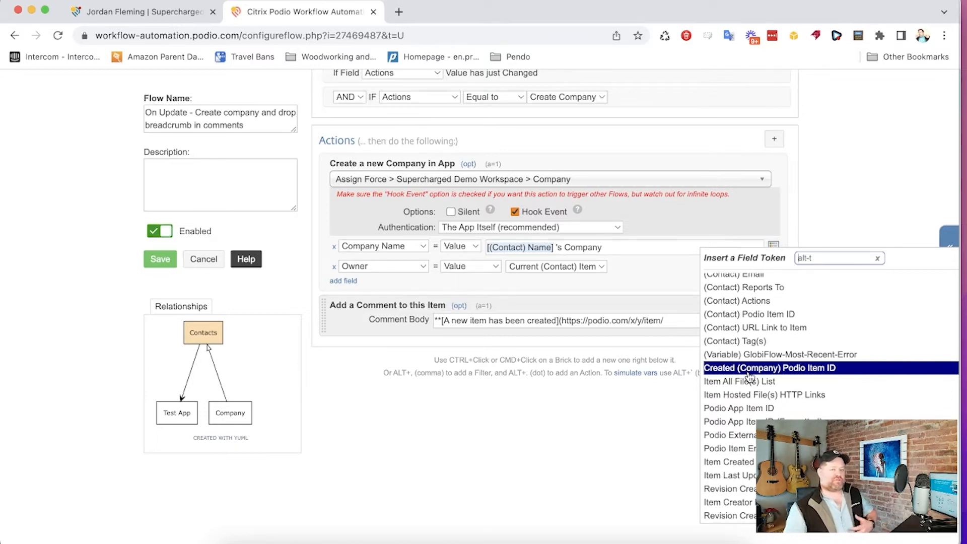
{"action": "scroll", "coordinate": [750, 330], "scroll_direction": "up", "scroll_amount": 1}
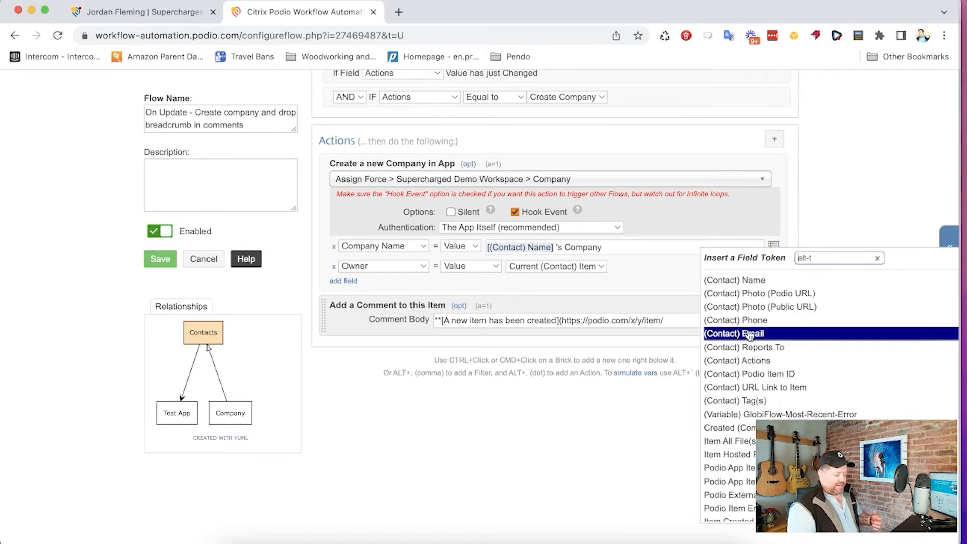
{"action": "left_click", "coordinate": [663, 295]}
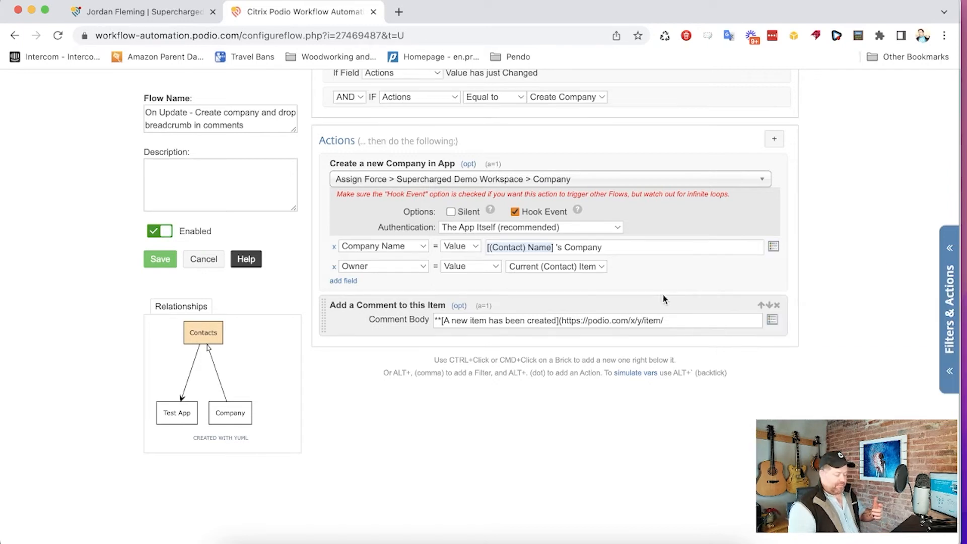
{"action": "left_click", "coordinate": [776, 323]}
{"action": "scroll", "coordinate": [765, 335], "scroll_direction": "down", "scroll_amount": 1}
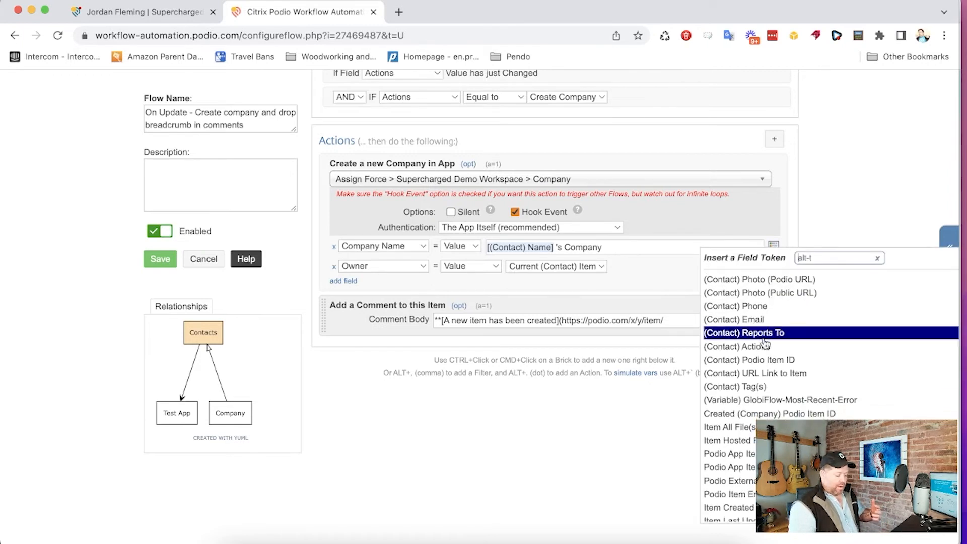
{"action": "left_click", "coordinate": [763, 414]}
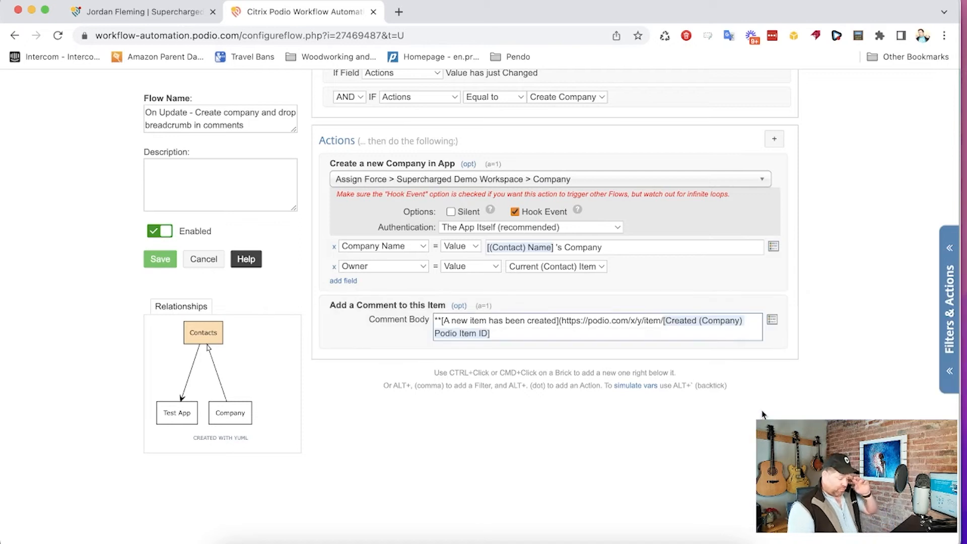
{"action": "type", "text": ")"}
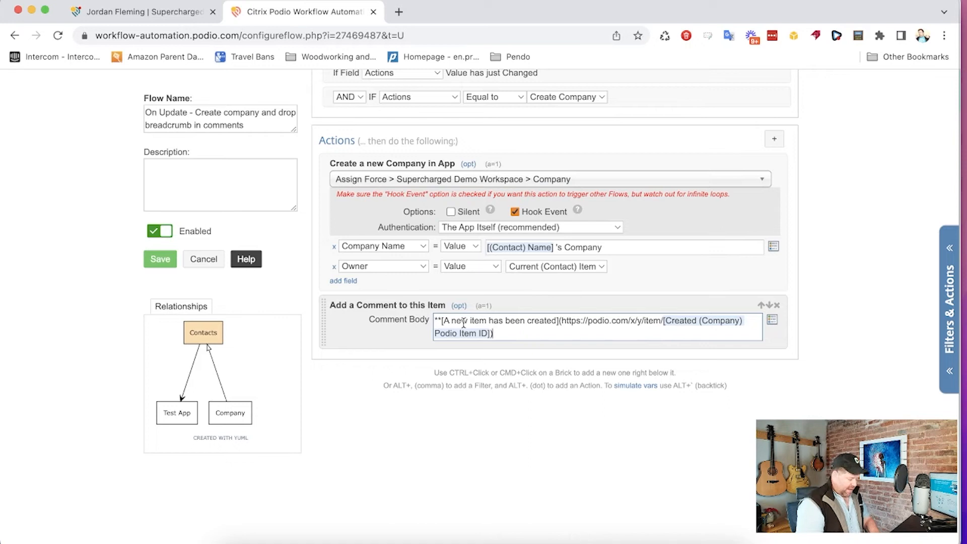
{"action": "type", "text": "**"}
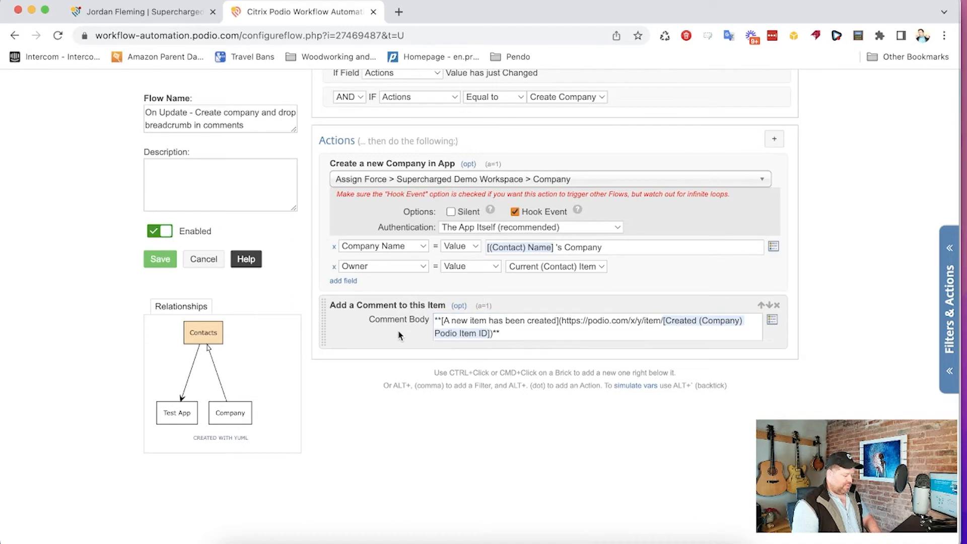
Add an Update This Contact action with Hook Event enabled that sets the Actions field to Unset, and save the flow.
{"action": "key", "text": "alt+period"}
{"action": "type", "text": "upd"}
{"action": "left_click", "coordinate": [369, 392]}
{"action": "left_click", "coordinate": [514, 394]}
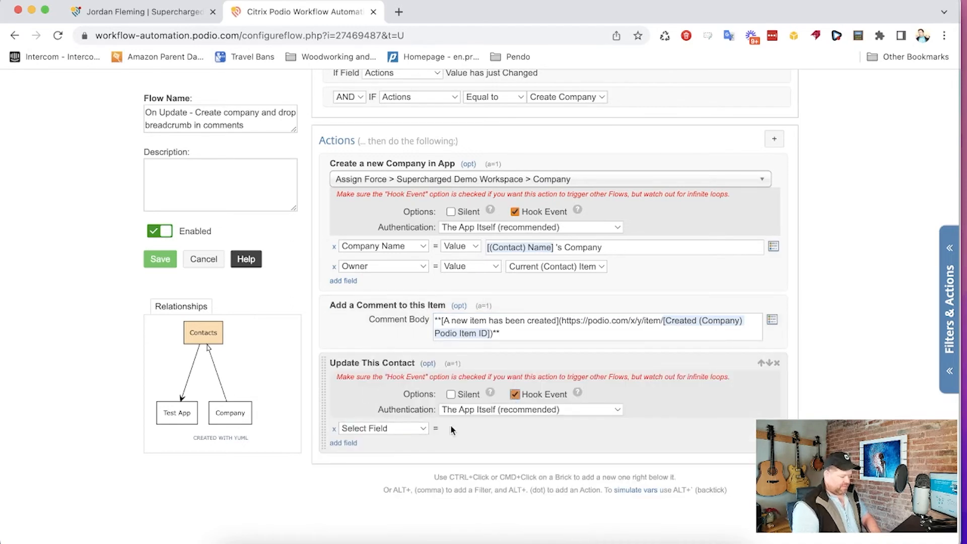
{"action": "left_click", "coordinate": [393, 432]}
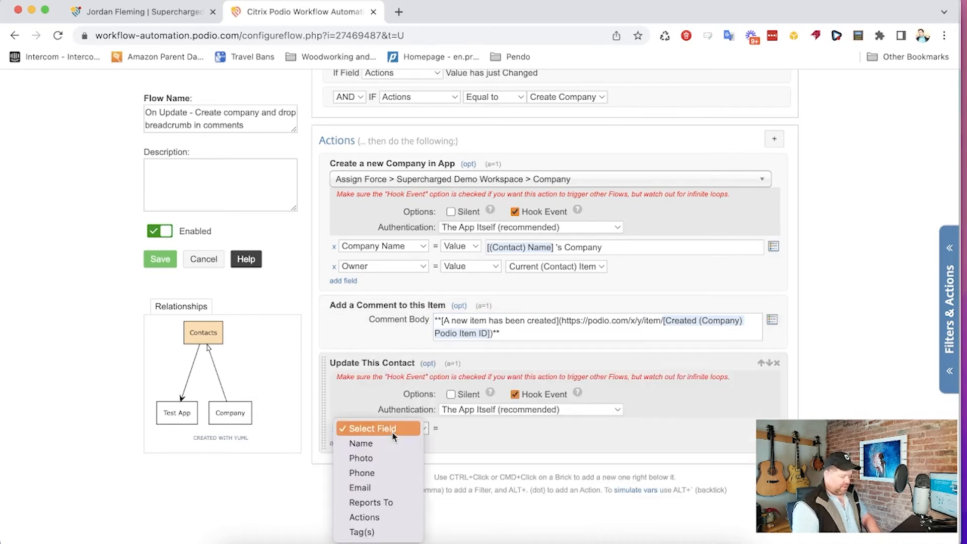
{"action": "left_click", "coordinate": [376, 518]}
{"action": "left_click", "coordinate": [461, 431]}
{"action": "left_click", "coordinate": [460, 442]}
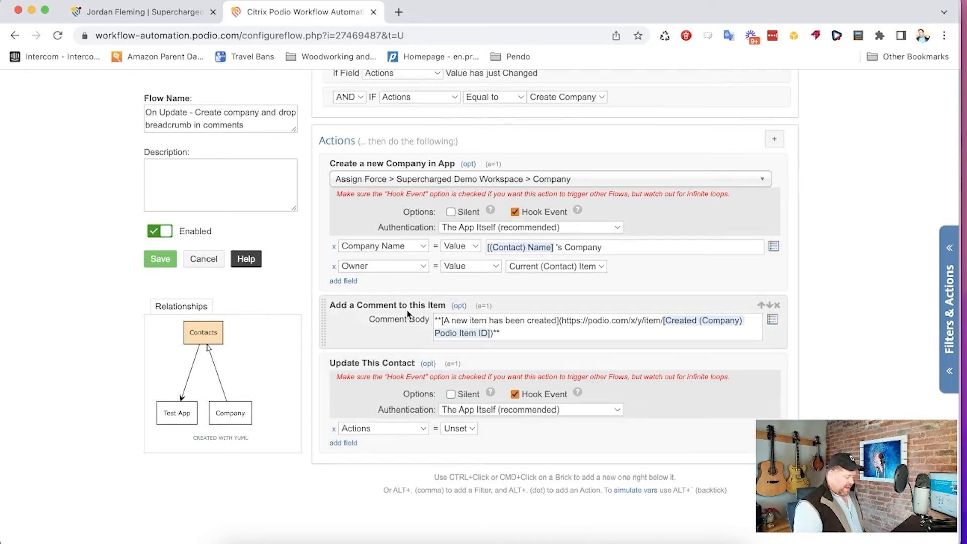
{"action": "left_click", "coordinate": [152, 266]}
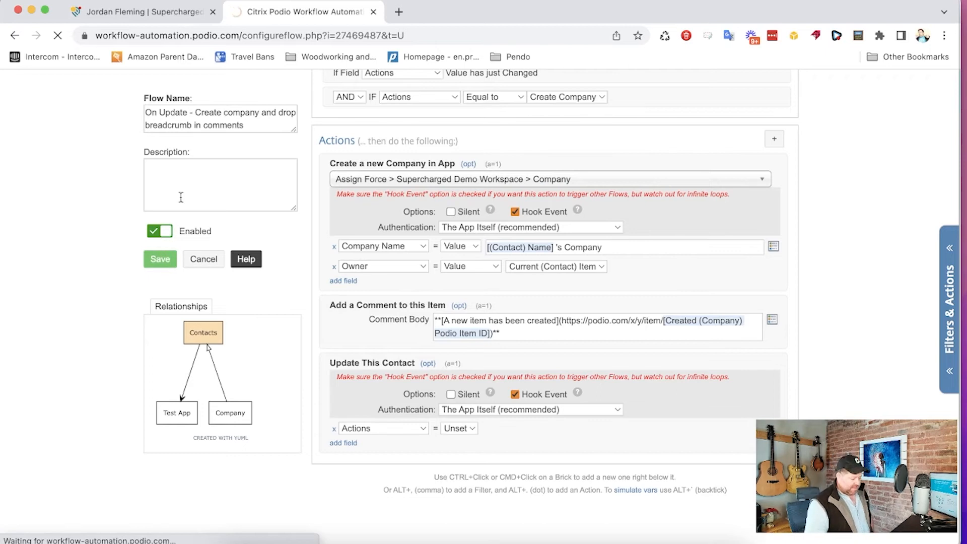
Switch to the Podio workspace, reopen the contact from the Contacts app and trigger its Create Company action.
{"action": "left_click", "coordinate": [159, 13]}
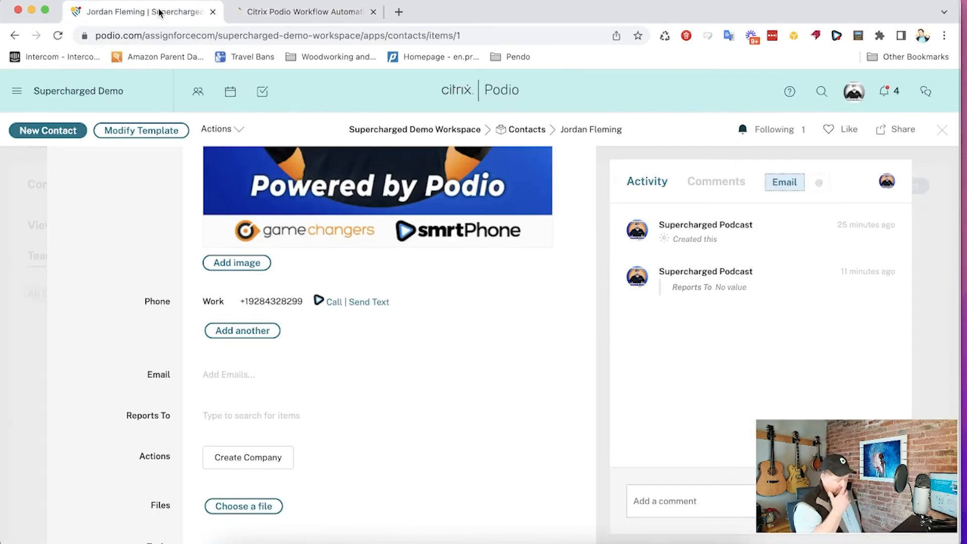
{"action": "left_click", "coordinate": [35, 209]}
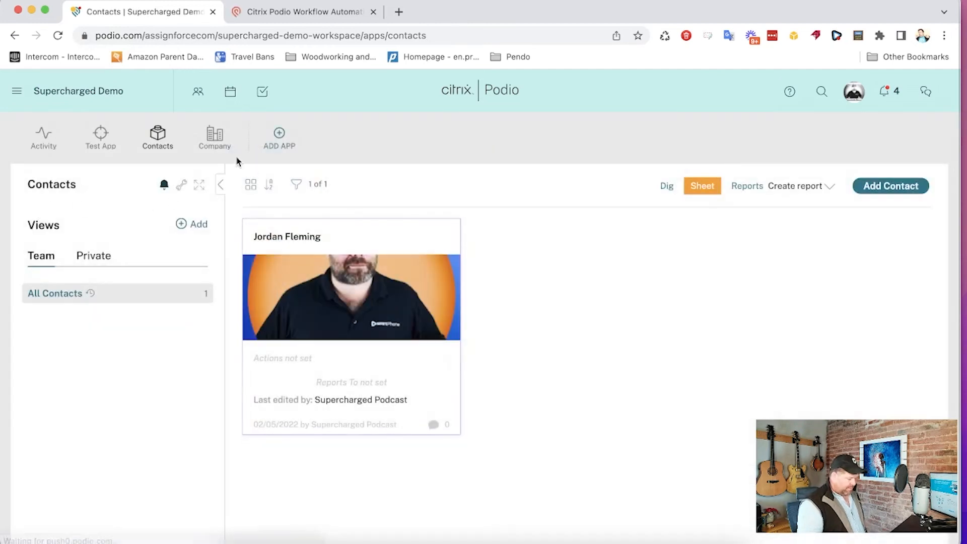
{"action": "left_click", "coordinate": [160, 135]}
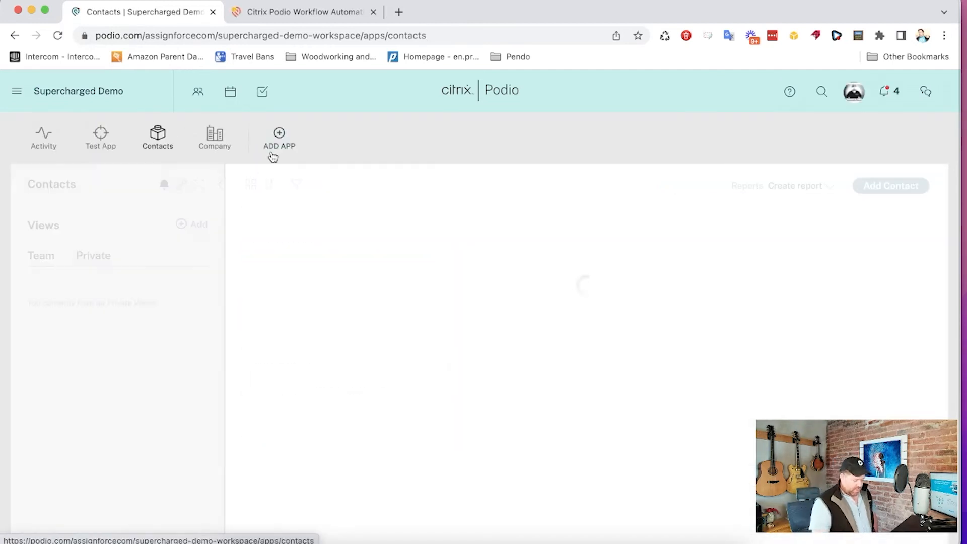
{"action": "left_click", "coordinate": [367, 251]}
{"action": "scroll", "coordinate": [223, 408], "scroll_direction": "down", "scroll_amount": 8}
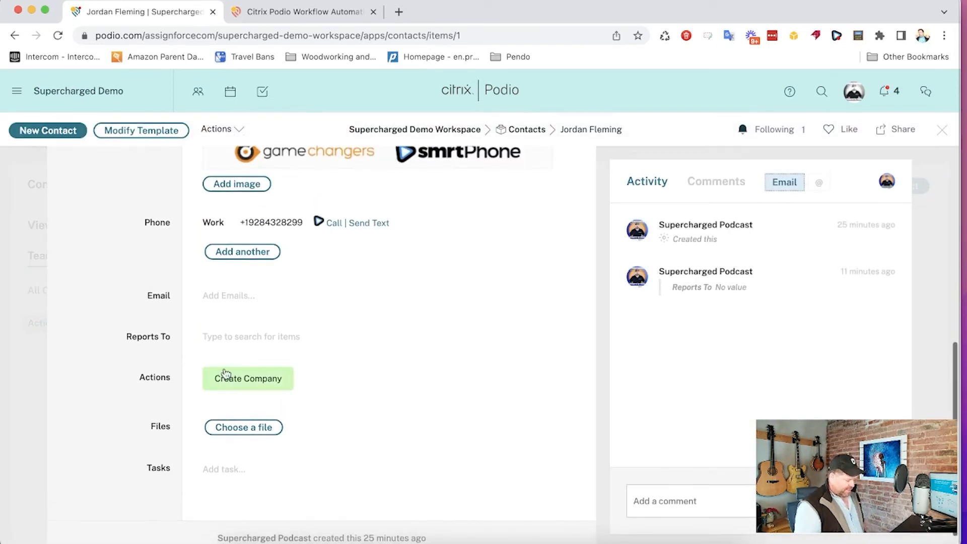
{"action": "left_click", "coordinate": [230, 388]}
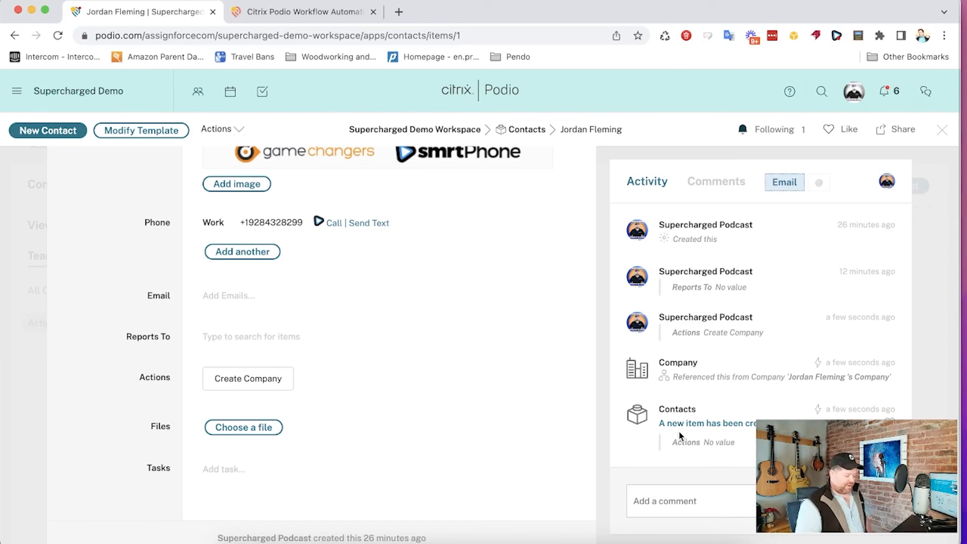
Open the created company through the "A new item has been created" link in the contact's activity.
{"action": "left_click", "coordinate": [246, 376]}
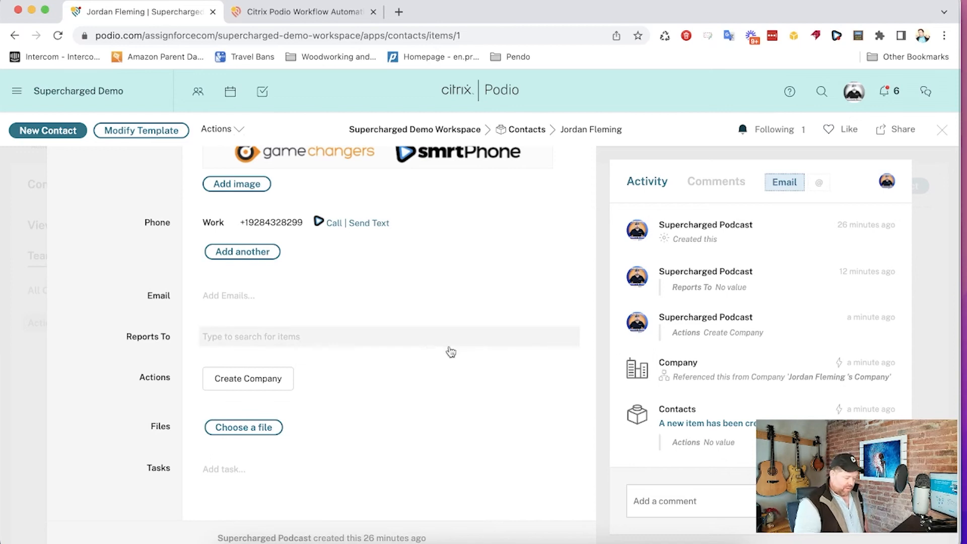
{"action": "left_click", "coordinate": [722, 424]}
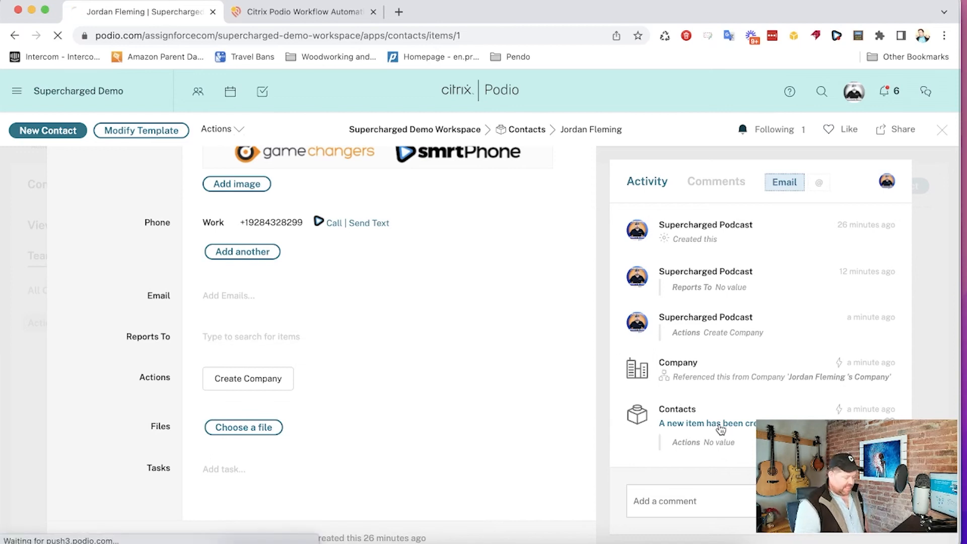